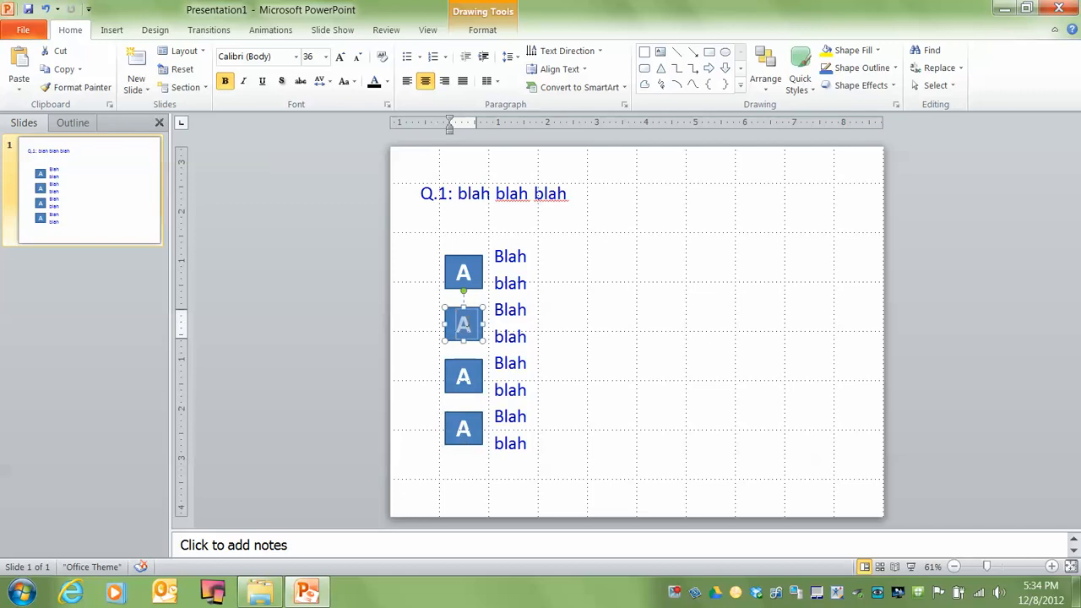
# Relabel the second, third and fourth answer boxes as B, C and D
pyautogui.write('B')
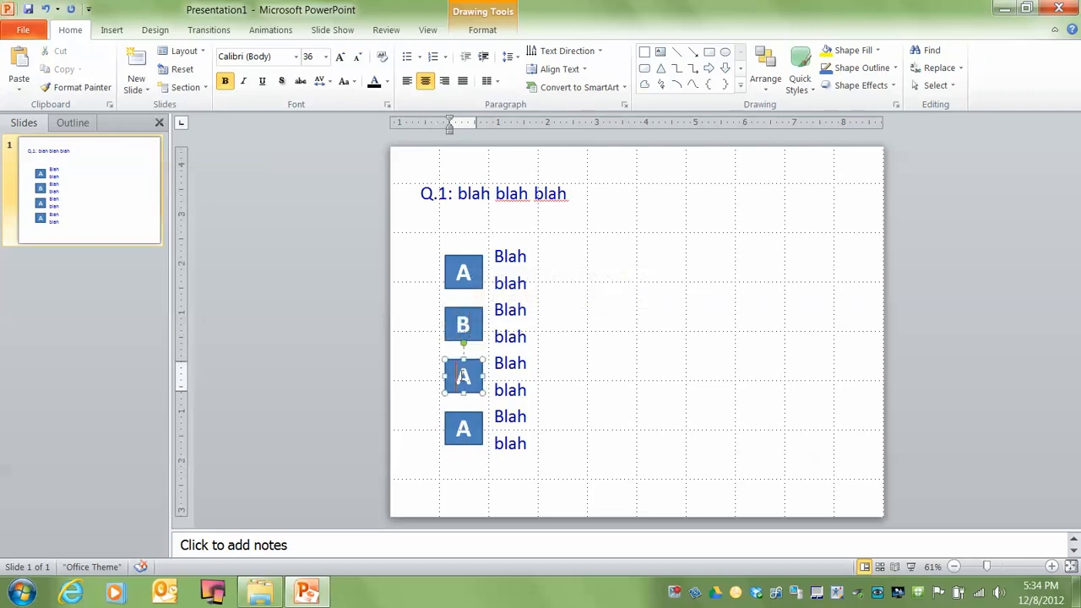
pyautogui.doubleClick(463, 376)
pyautogui.write('C')
pyautogui.doubleClick(462, 429)
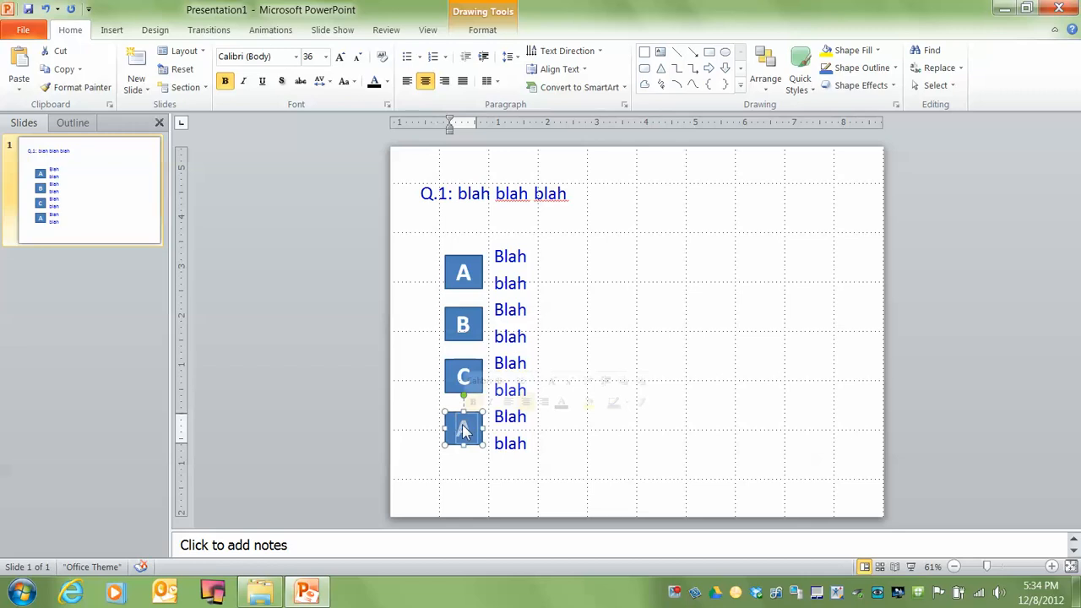
pyautogui.write('D')
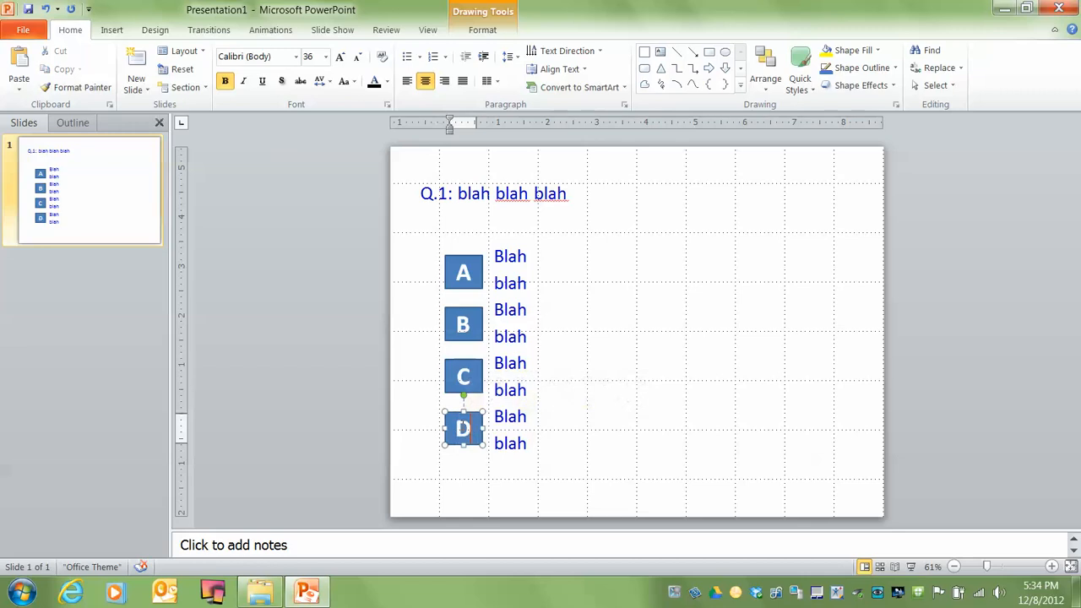
# Preview the question slide as a slide show, return to editing and deselect the D box
pyautogui.click(910, 567)
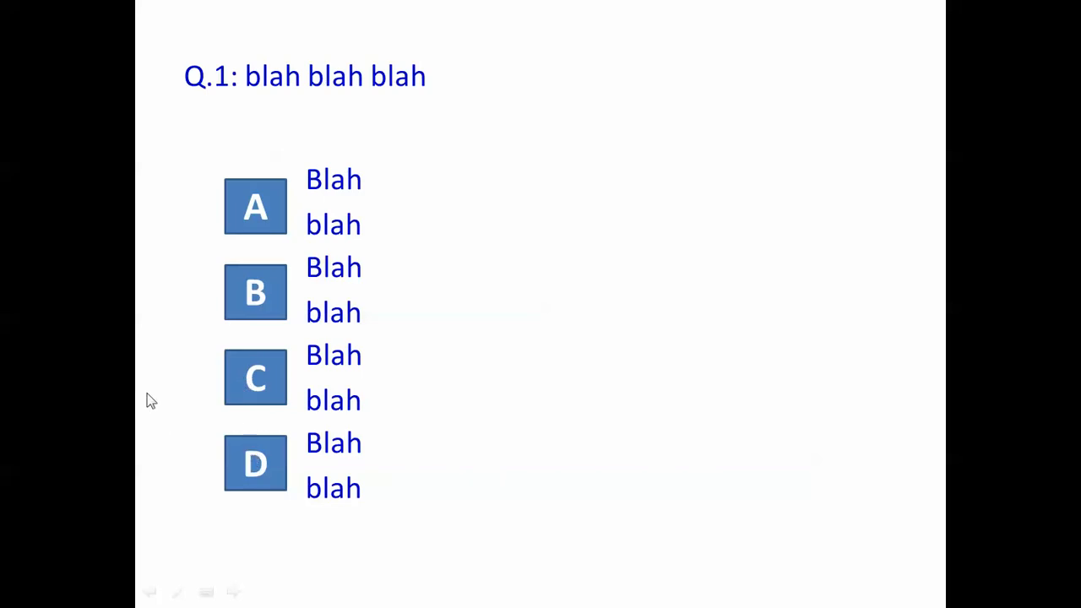
pyautogui.press('Escape')
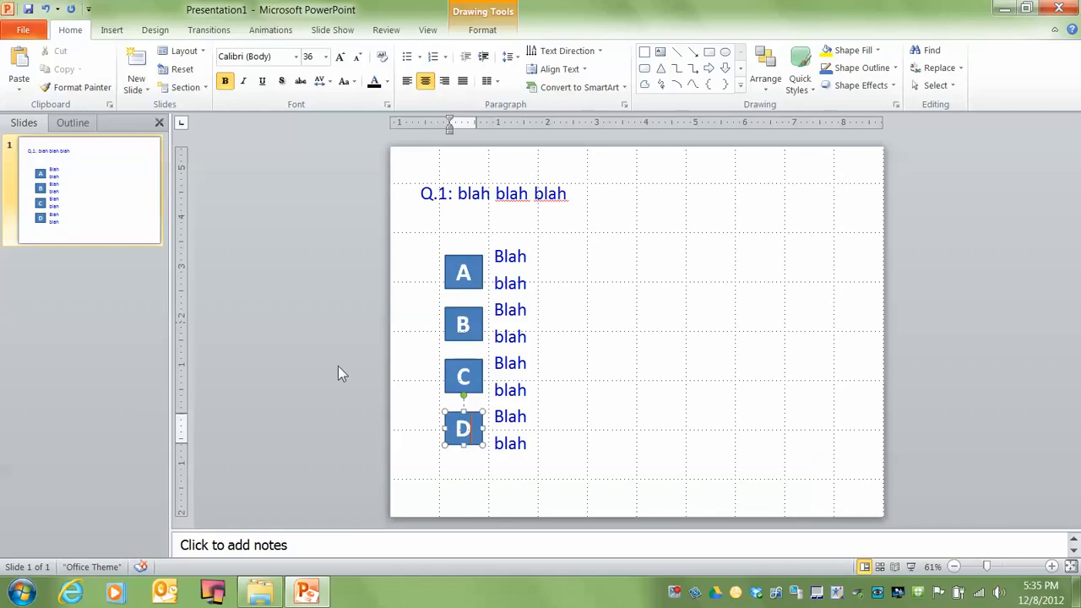
pyautogui.click(415, 309)
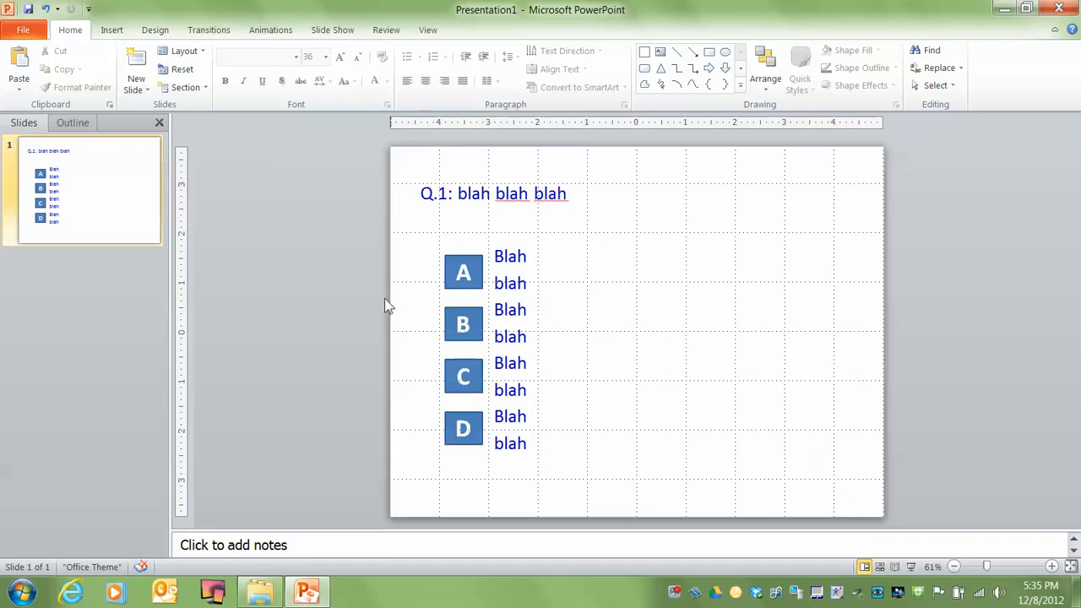
# Copy the question slide in Slide Sorter view and paste four duplicates after it
pyautogui.click(880, 567)
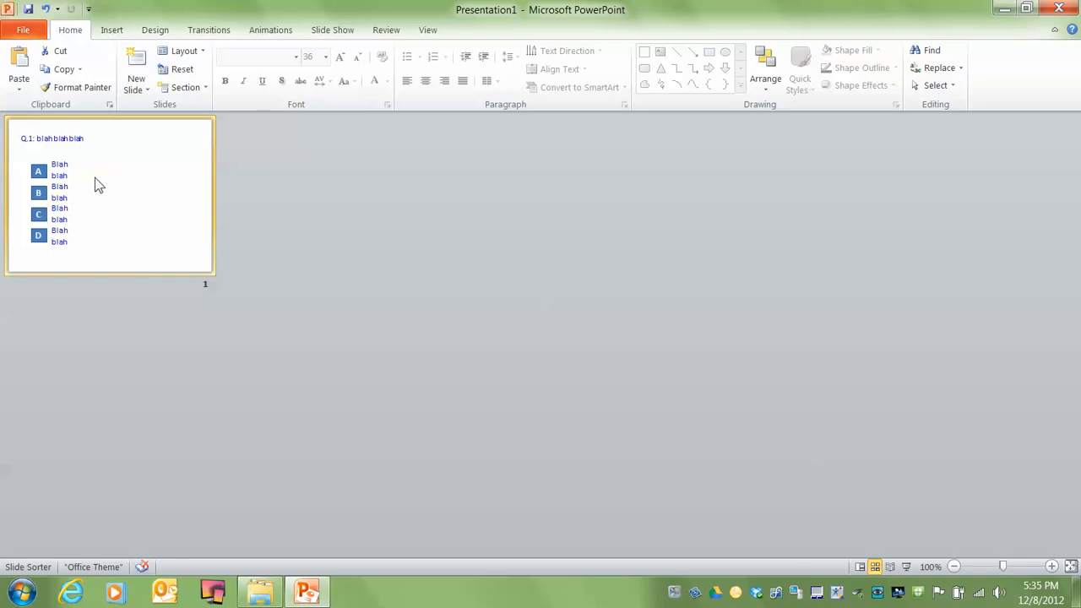
pyautogui.click(44, 73)
pyautogui.click(226, 161)
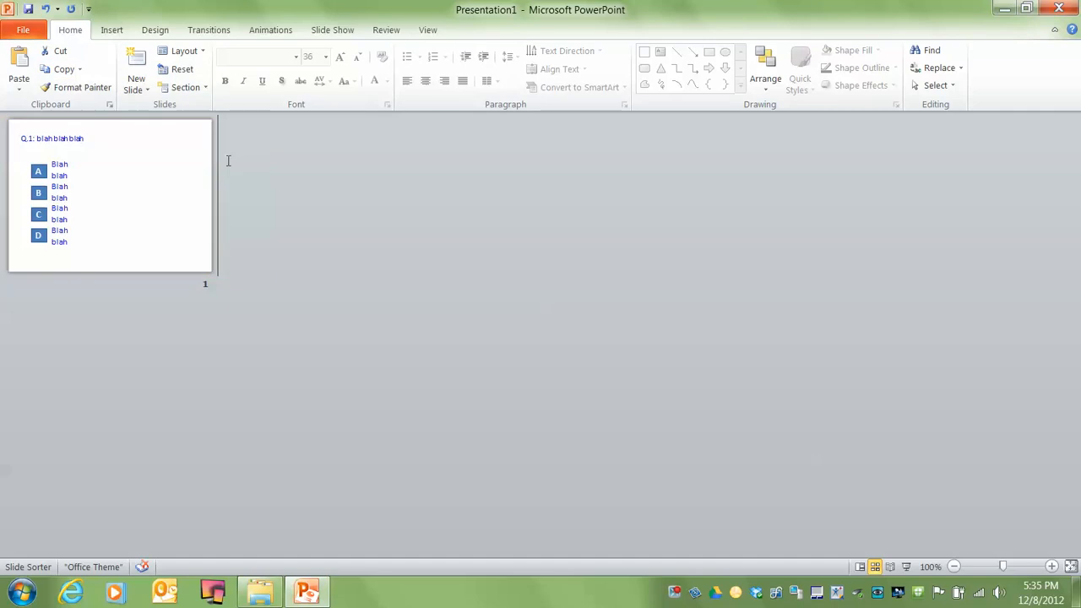
pyautogui.click(20, 62)
pyautogui.click(20, 62)
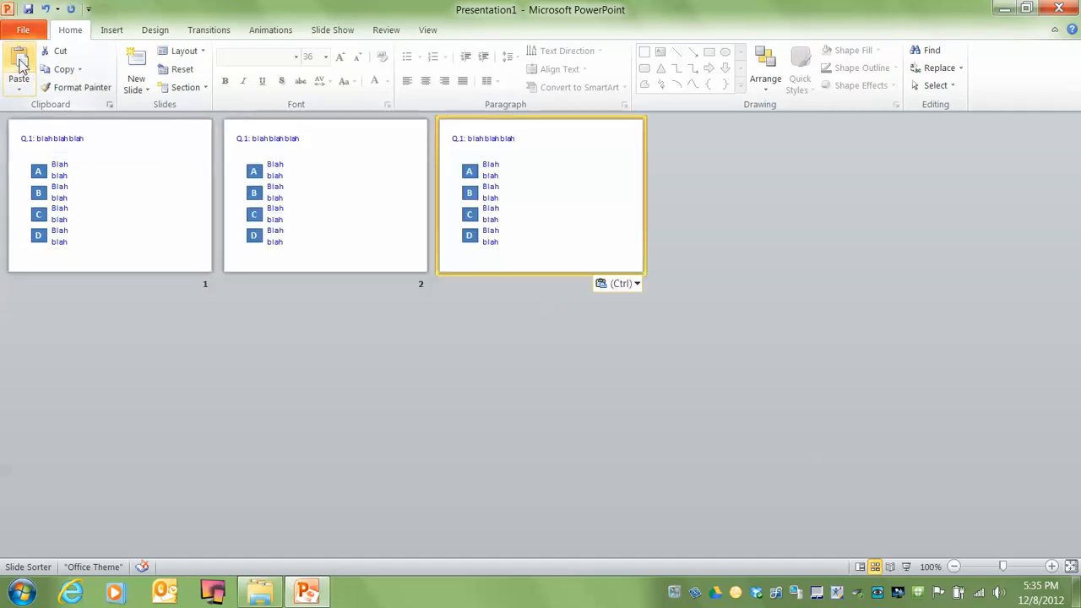
pyautogui.click(20, 63)
pyautogui.click(20, 62)
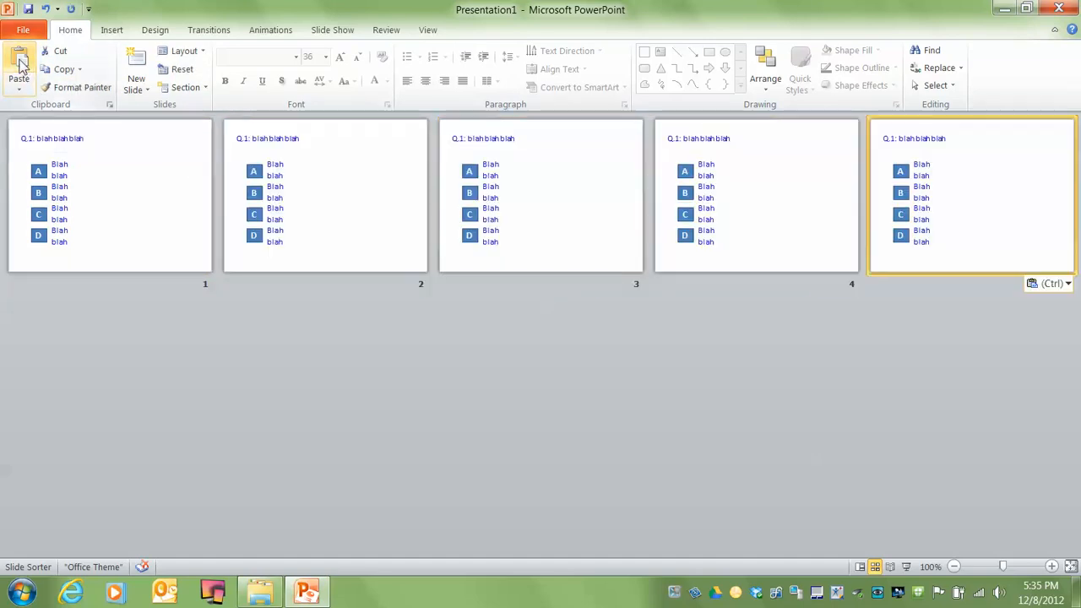
# Renumber the question titles on slides 2 and 3 as Q.2 and Q.3
pyautogui.doubleClick(135, 206)
pyautogui.press('Down')
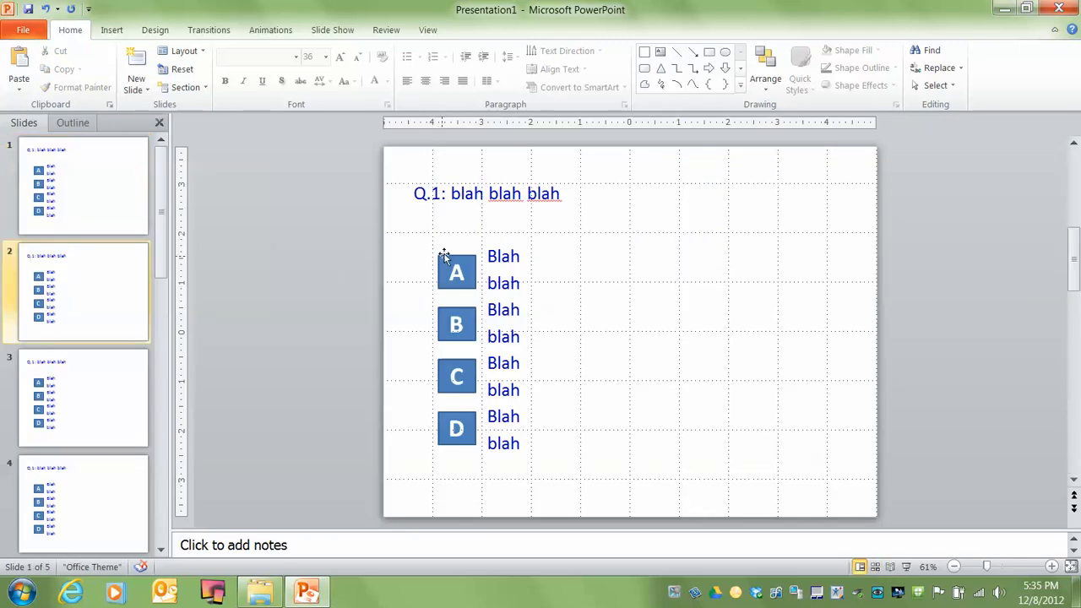
pyautogui.doubleClick(434, 193)
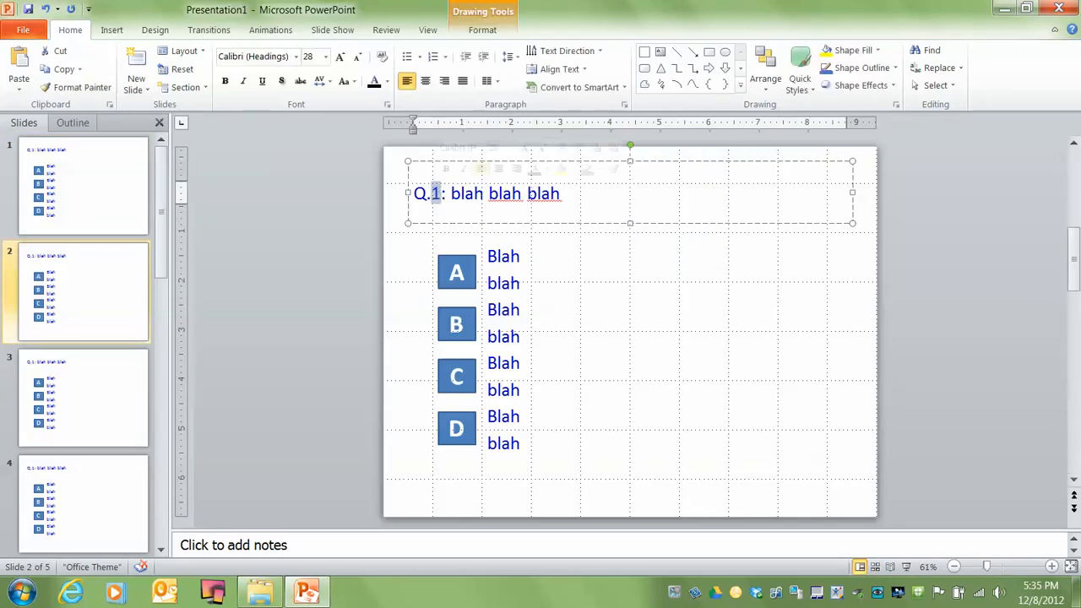
pyautogui.press('pagedown')
pyautogui.doubleClick(434, 194)
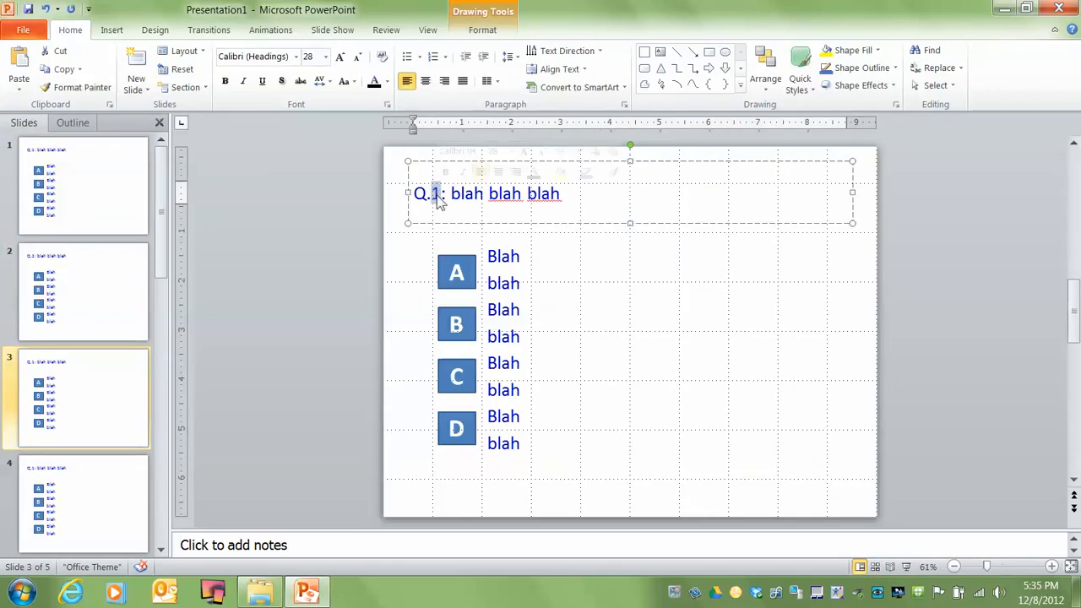
pyautogui.write('3')
pyautogui.press('pagedown')
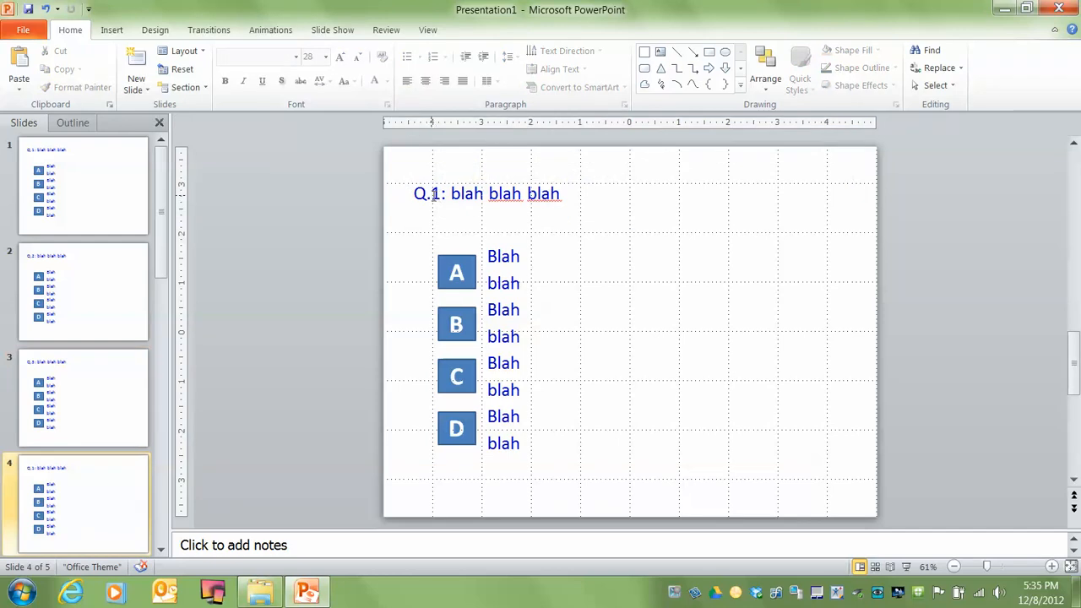
# Renumber the question titles on slides 4 and 5 as Q.4 and Q.5
pyautogui.click(434, 193)
pyautogui.doubleClick(434, 193)
pyautogui.write('4')
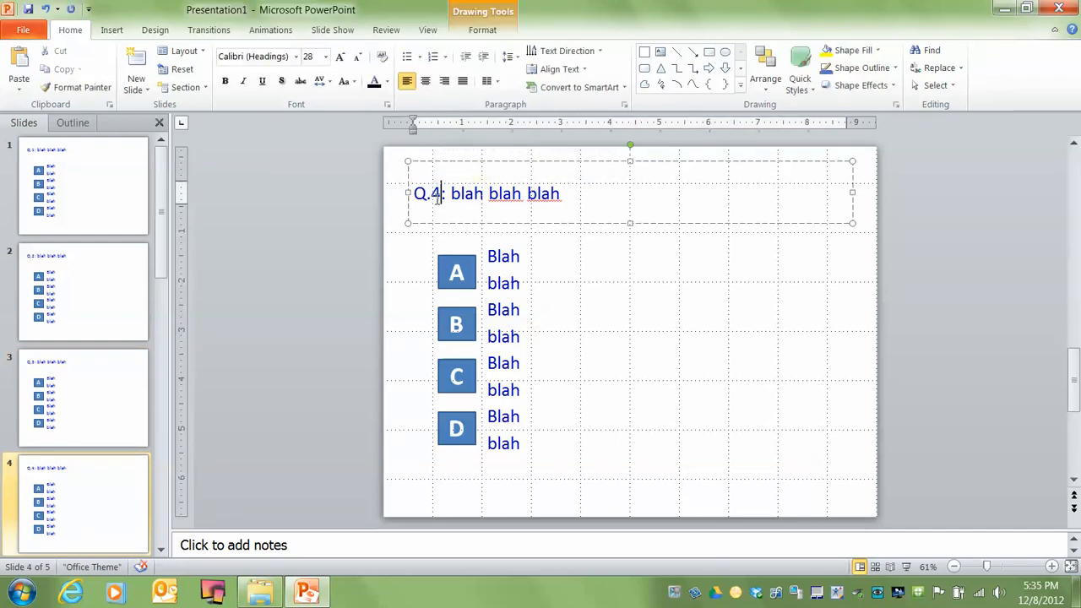
pyautogui.press('pagedown')
pyautogui.click(434, 194)
pyautogui.doubleClick(434, 193)
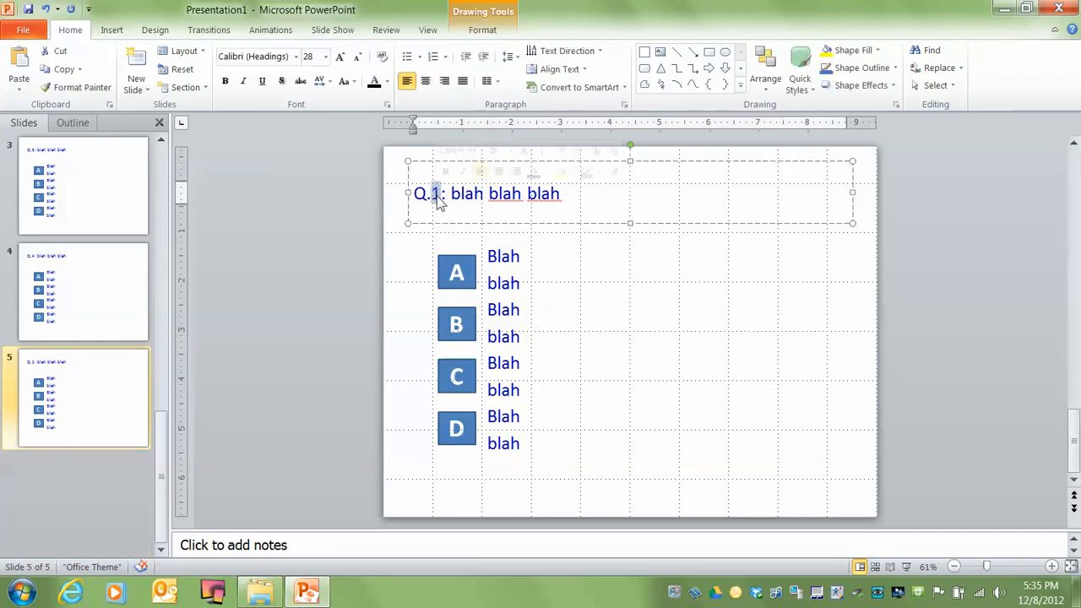
pyautogui.write('5')
pyautogui.click(396, 302)
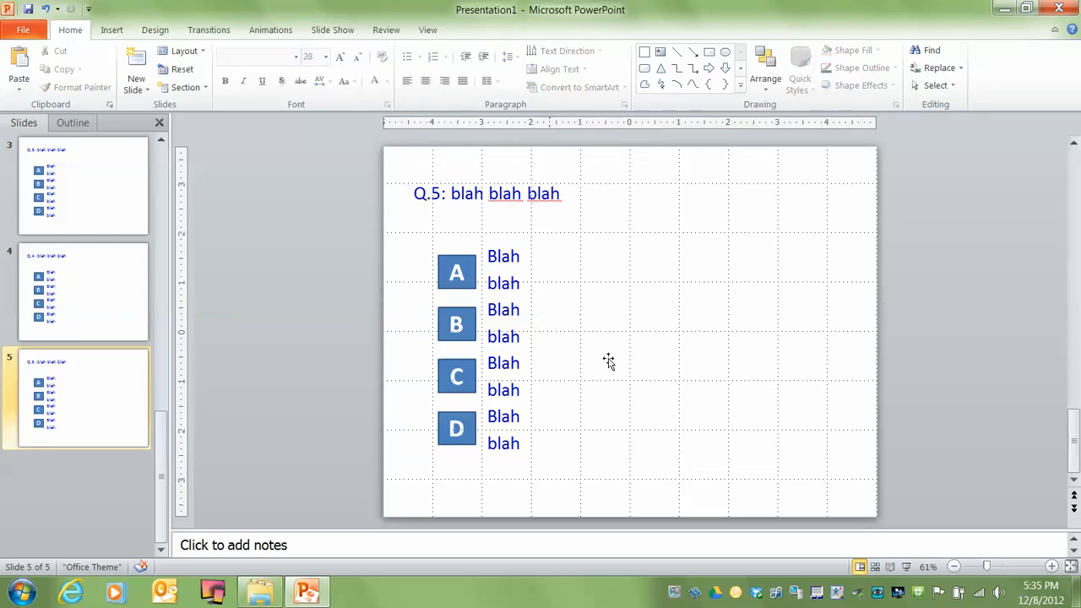
# Select all five question slides in Slide Sorter view and copy them
pyautogui.click(875, 567)
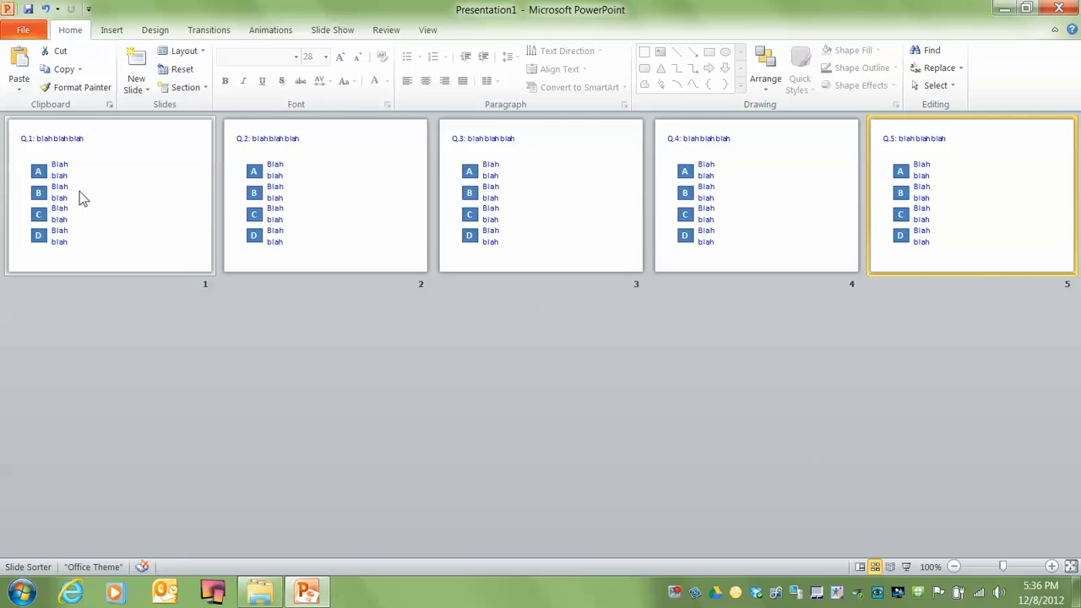
pyautogui.click(82, 198)
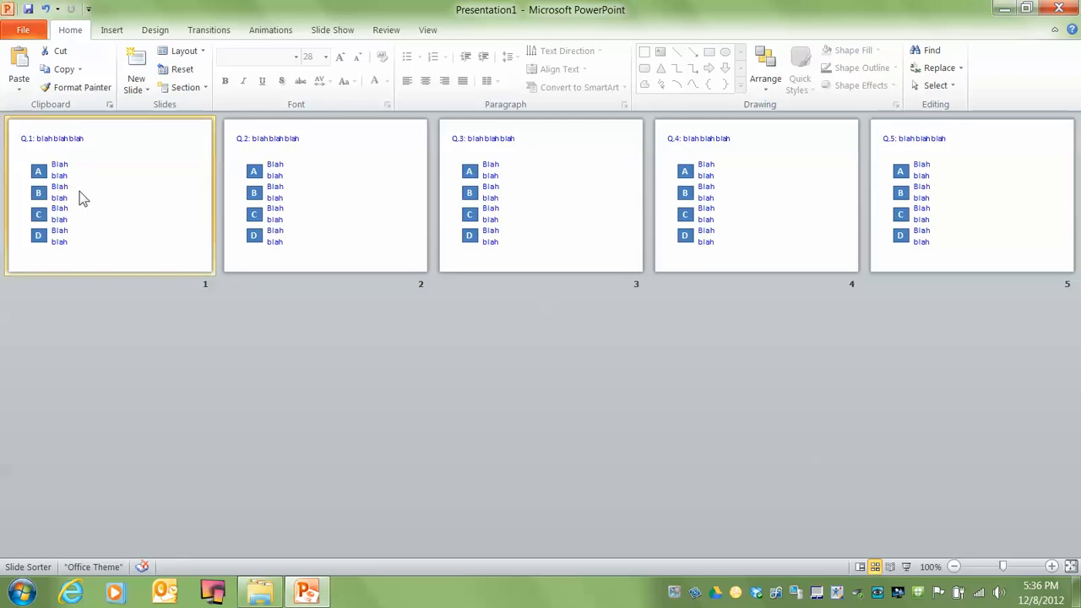
pyautogui.keyDown('shift'); pyautogui.click(960, 183); pyautogui.keyUp('shift')
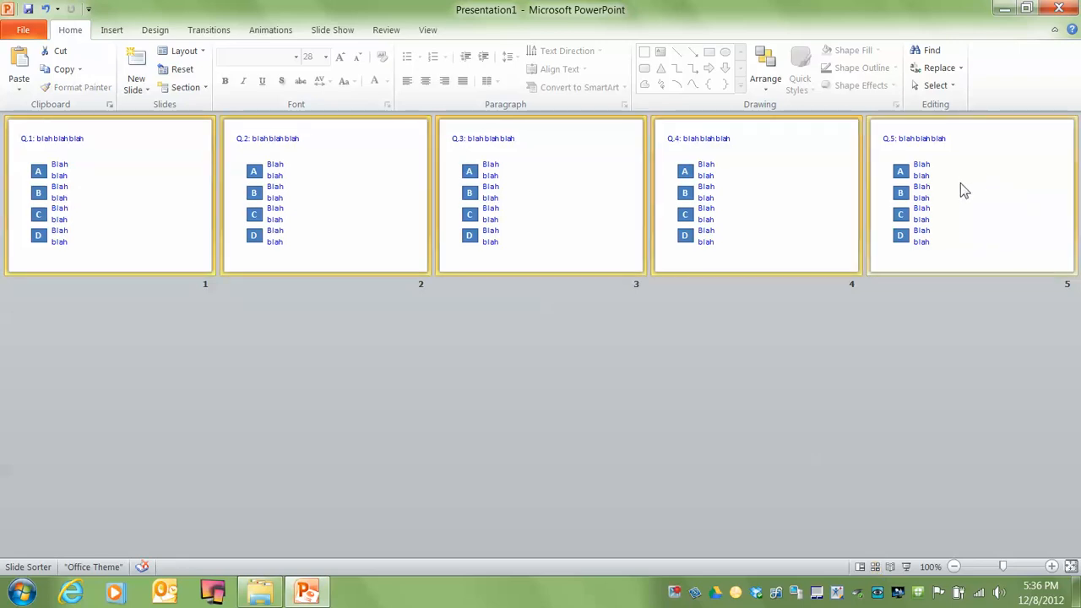
pyautogui.click(63, 71)
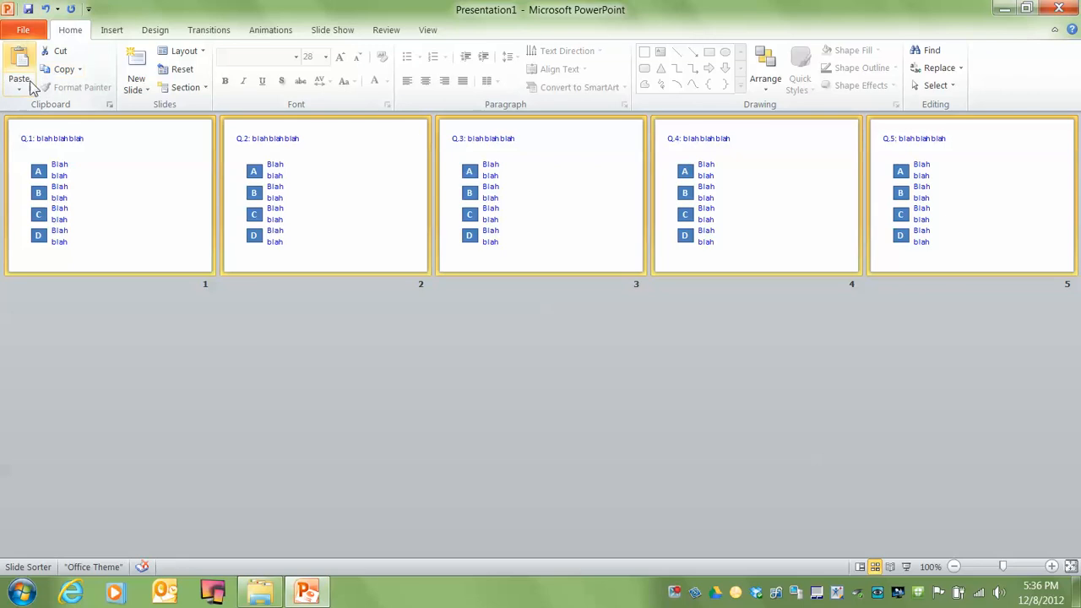
# Open slide 1 for editing and replace the placeholder question after "Q.1:" with "what is the best colour"
pyautogui.click(52, 149)
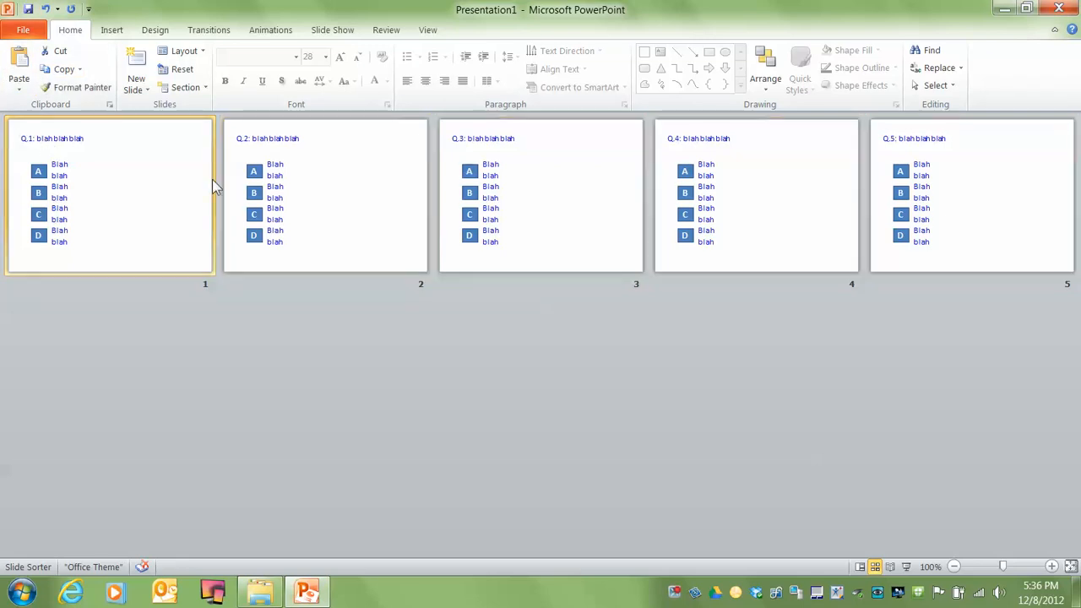
pyautogui.doubleClick(146, 199)
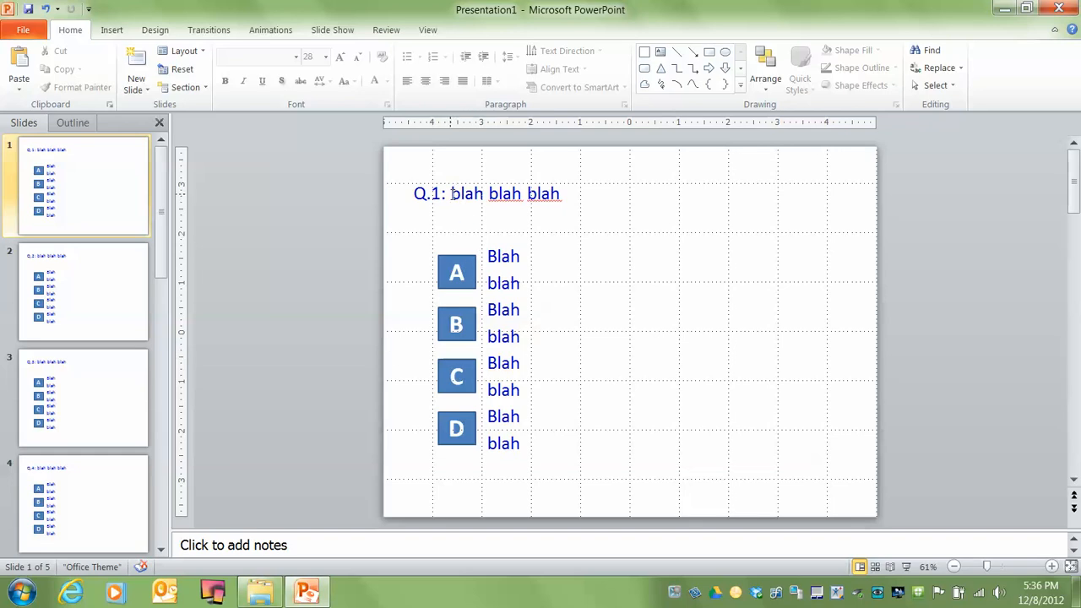
pyautogui.moveTo(452, 194); pyautogui.dragTo(563, 193)
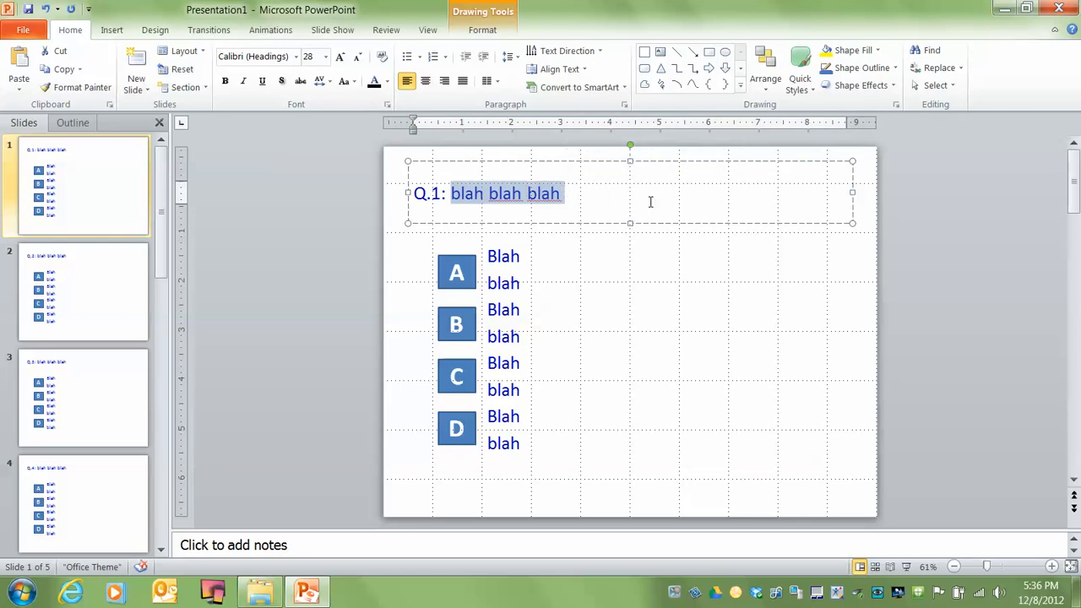
pyautogui.write('wh')
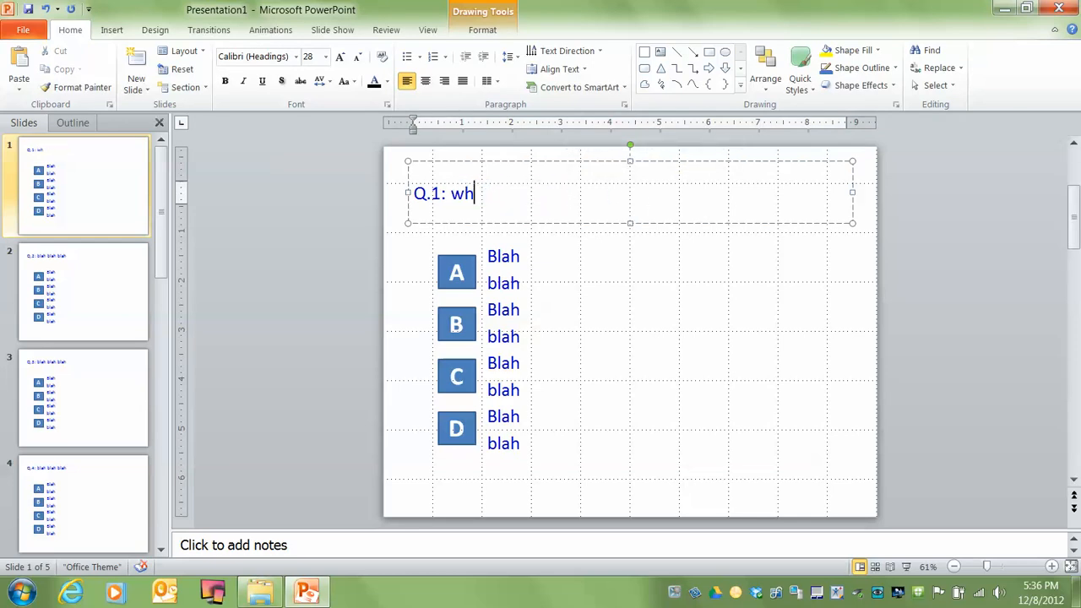
pyautogui.write('at is the best')
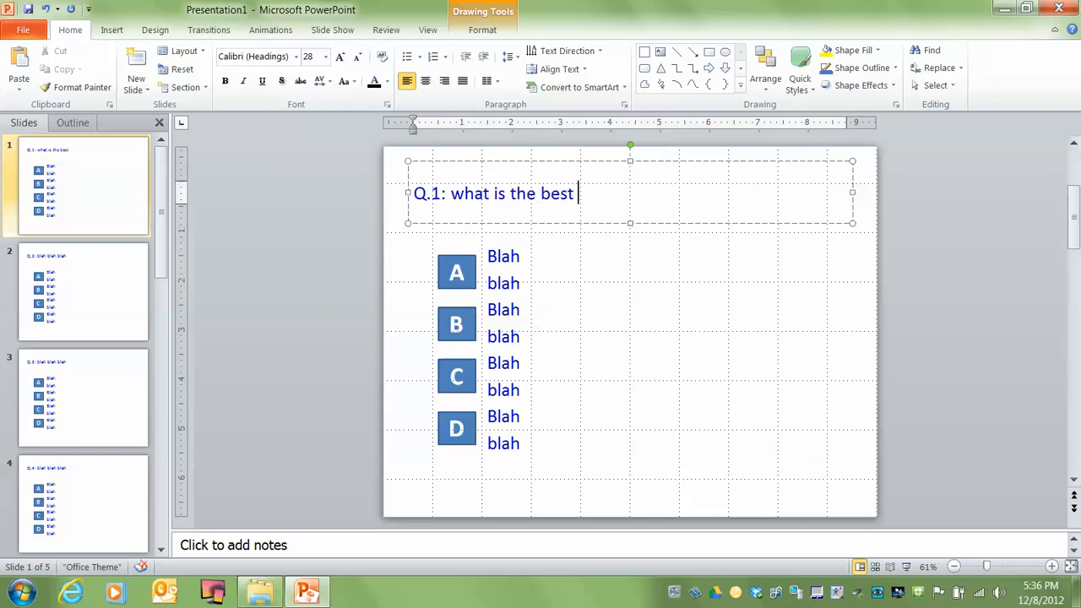
pyautogui.write(' colout')
pyautogui.press('BackSpace')
# Replace the placeholder text of answer A with "red" and answer B with "blue"
pyautogui.moveTo(488, 257); pyautogui.dragTo(531, 280)
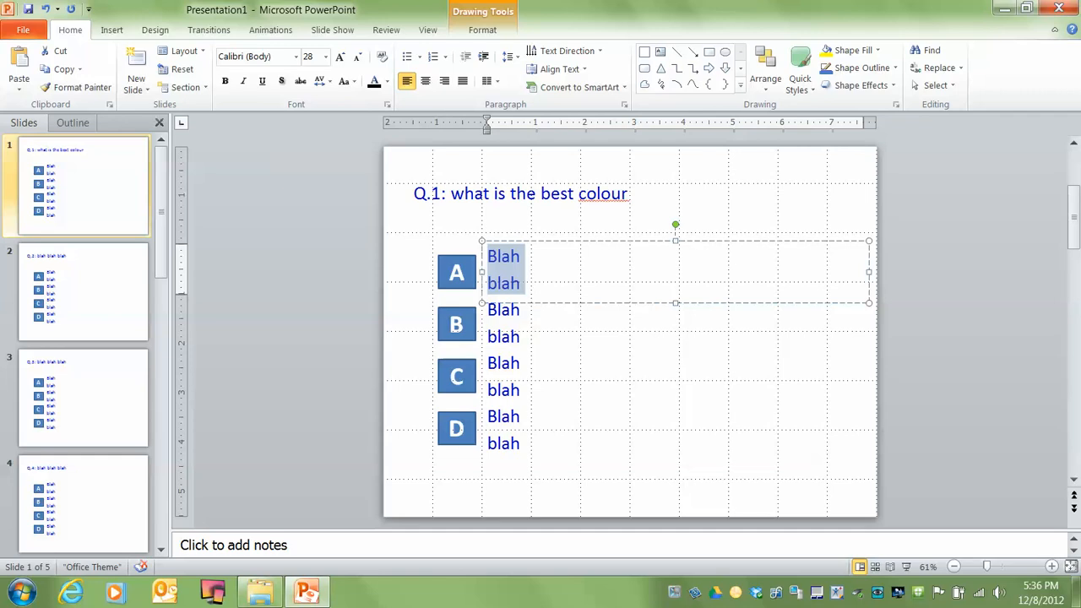
pyautogui.write('red')
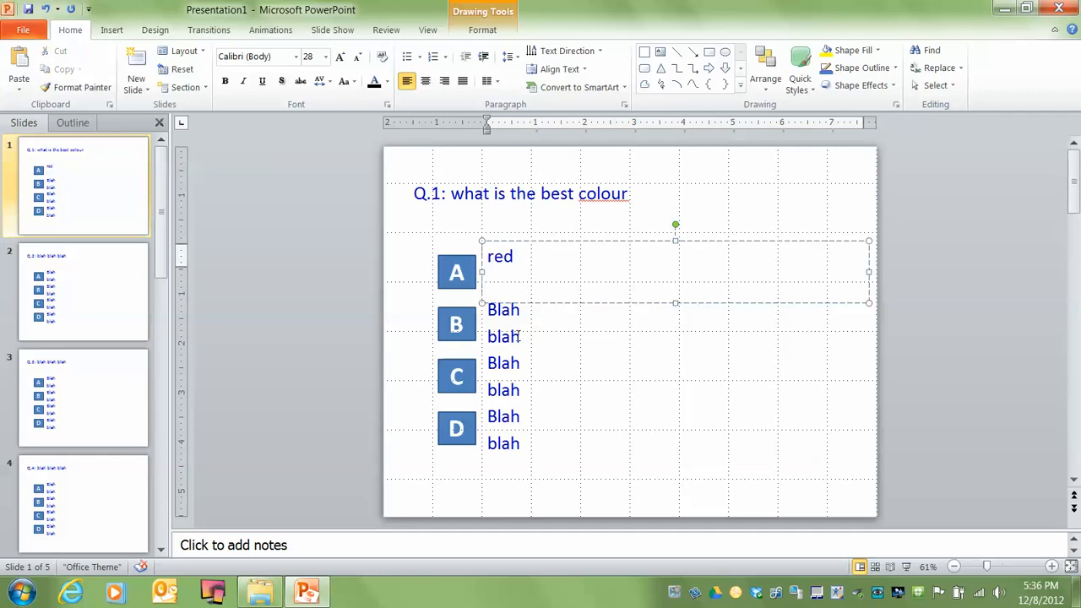
pyautogui.moveTo(487, 309); pyautogui.dragTo(523, 332)
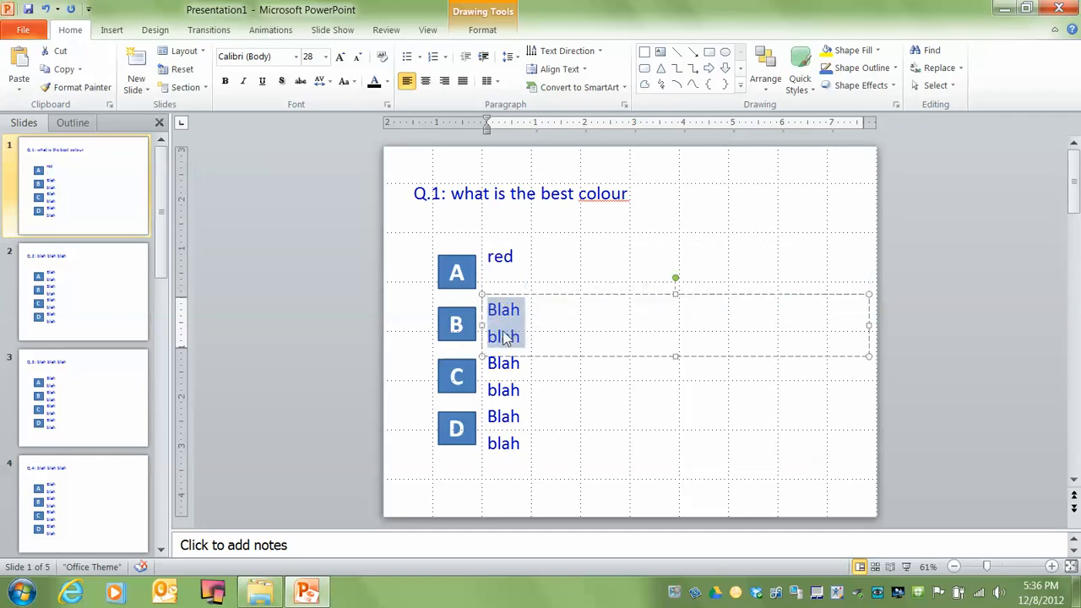
pyautogui.write('blue')
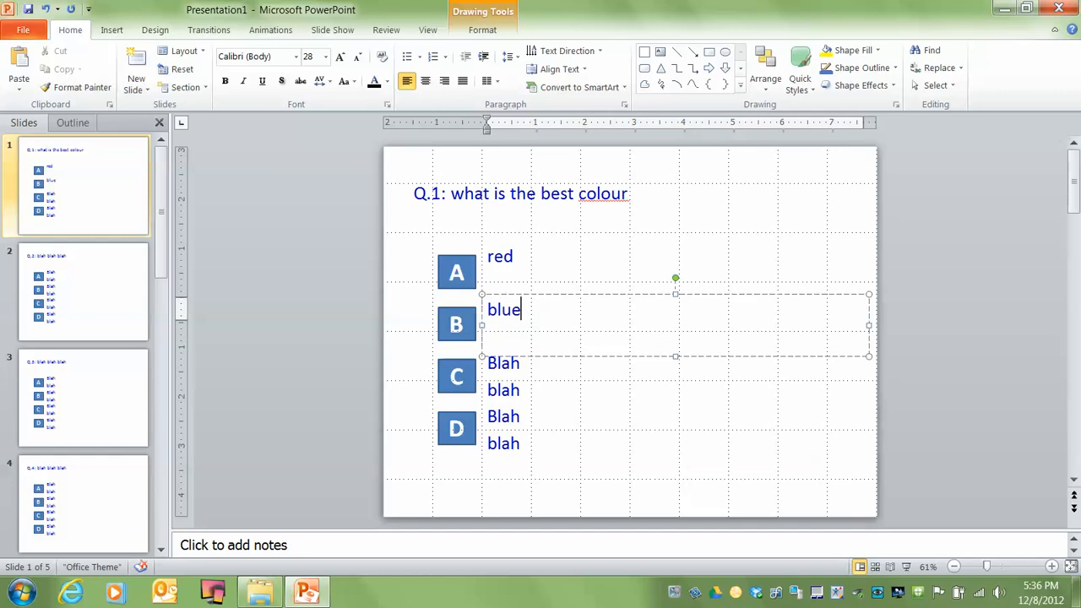
# Replace the placeholder text of answer C with "yellow" and answer D with "green" on slide 1
pyautogui.moveTo(491, 363); pyautogui.dragTo(520, 391)
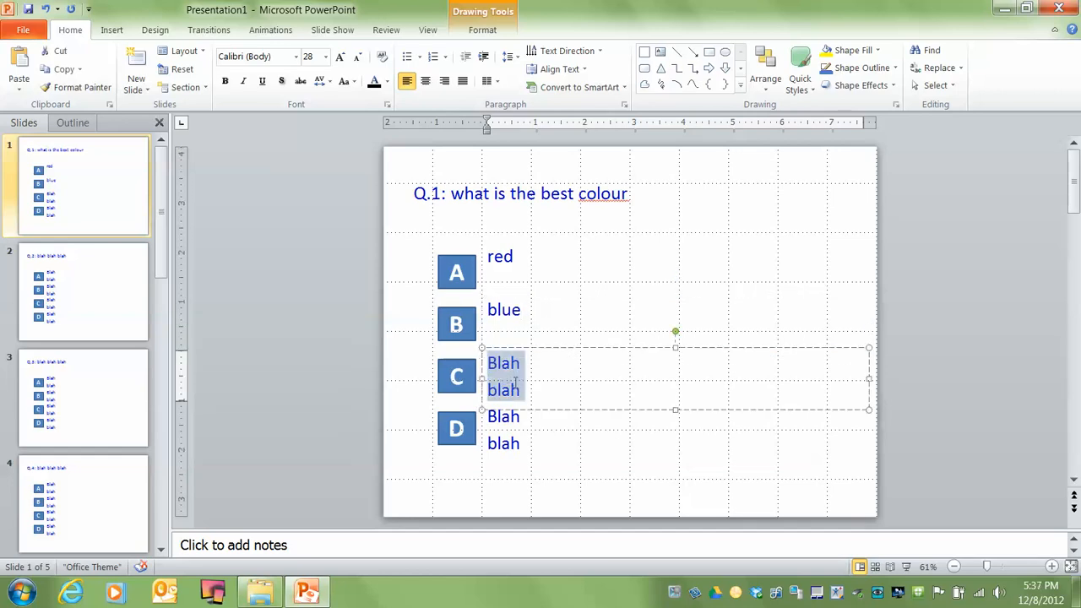
pyautogui.write('yell')
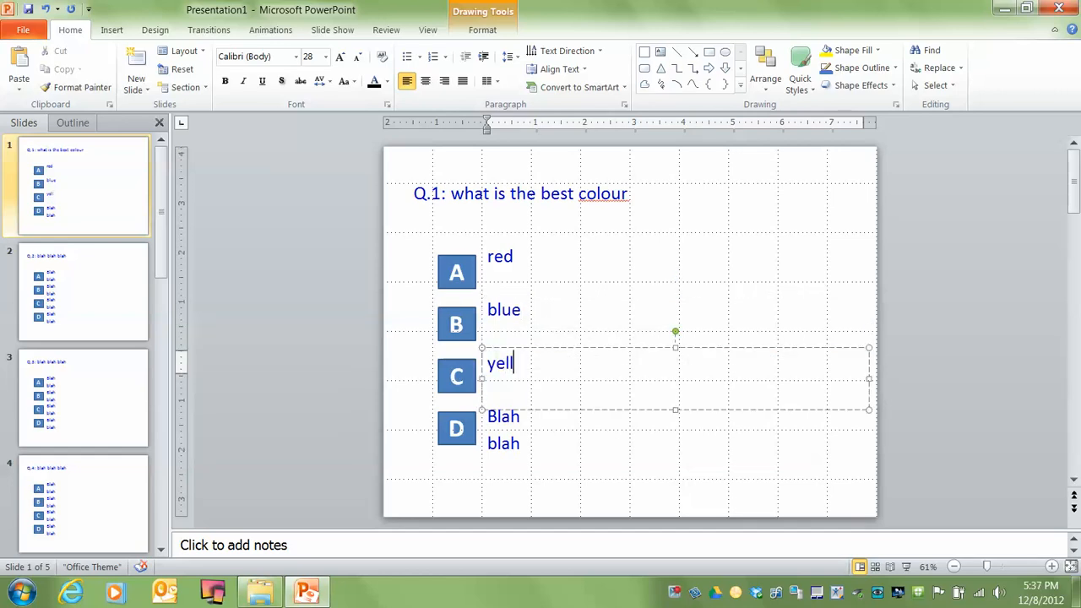
pyautogui.write('ow')
pyautogui.moveTo(490, 417); pyautogui.dragTo(527, 447)
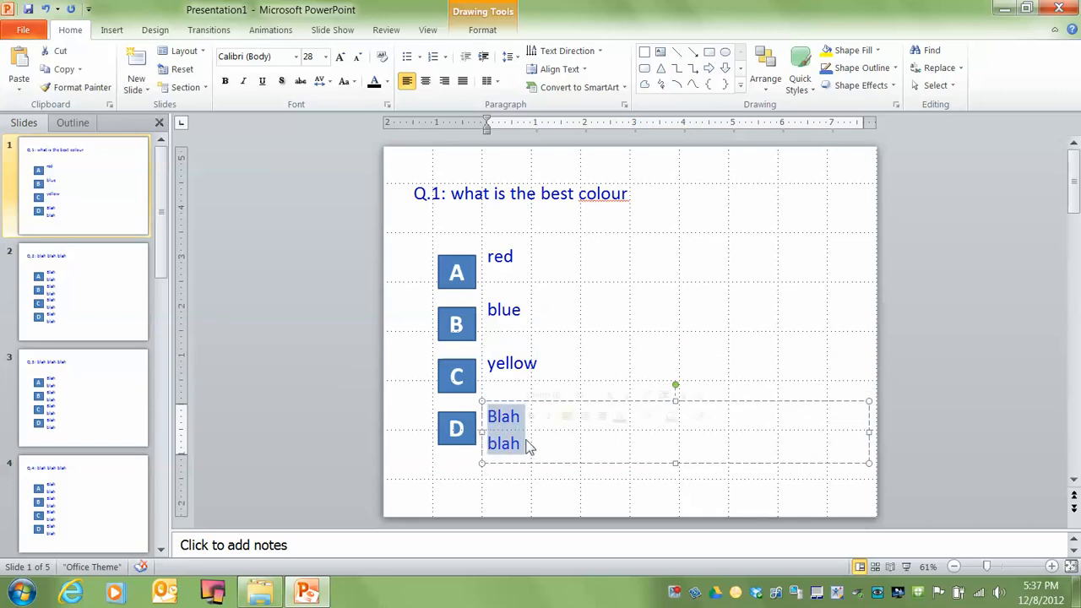
pyautogui.write('gre')
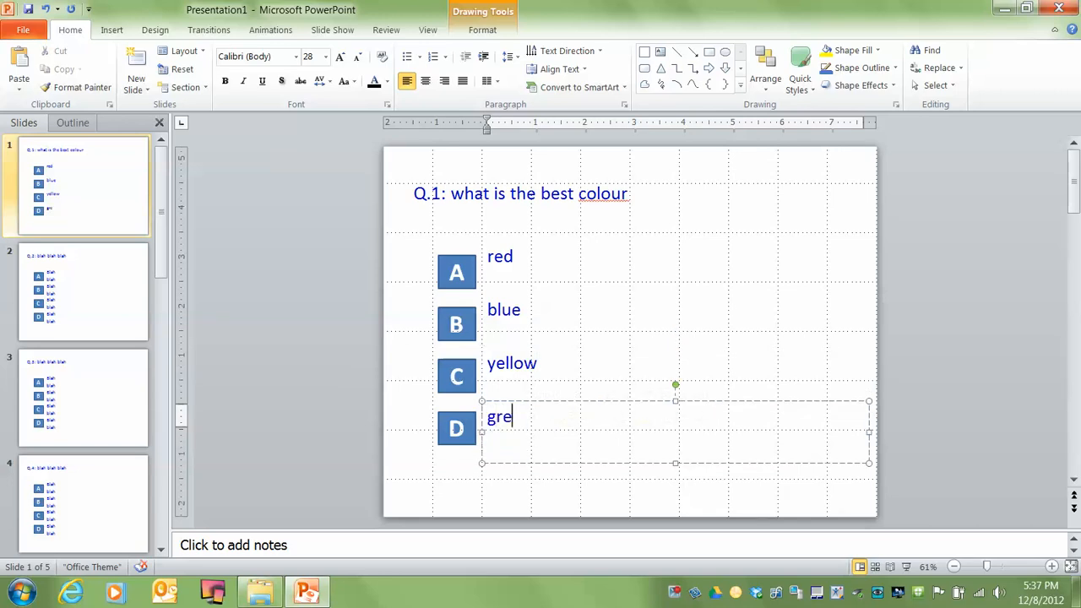
pyautogui.write('en')
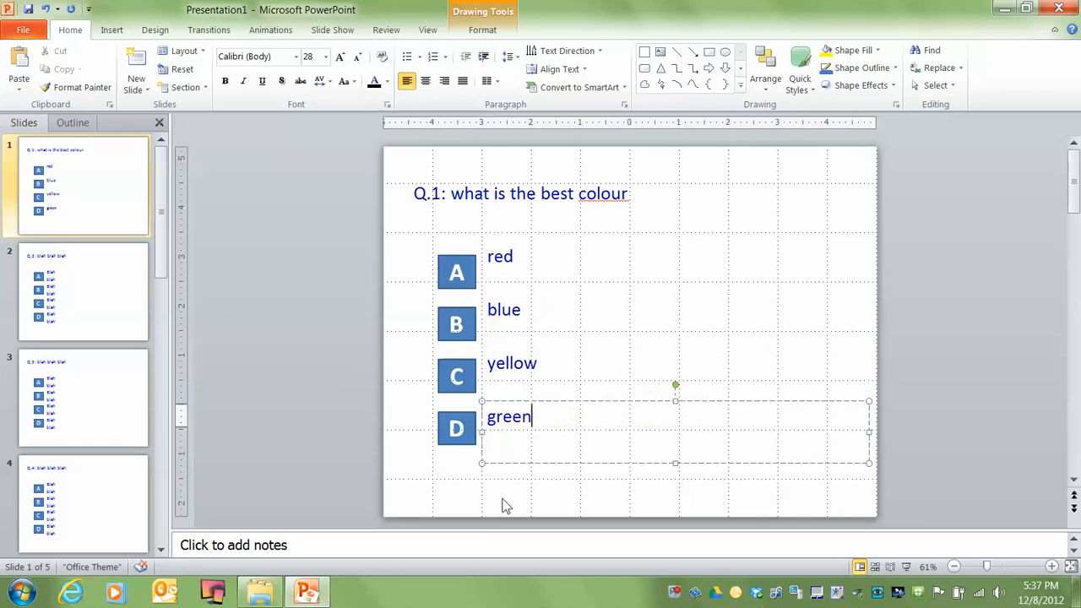
pyautogui.click(502, 505)
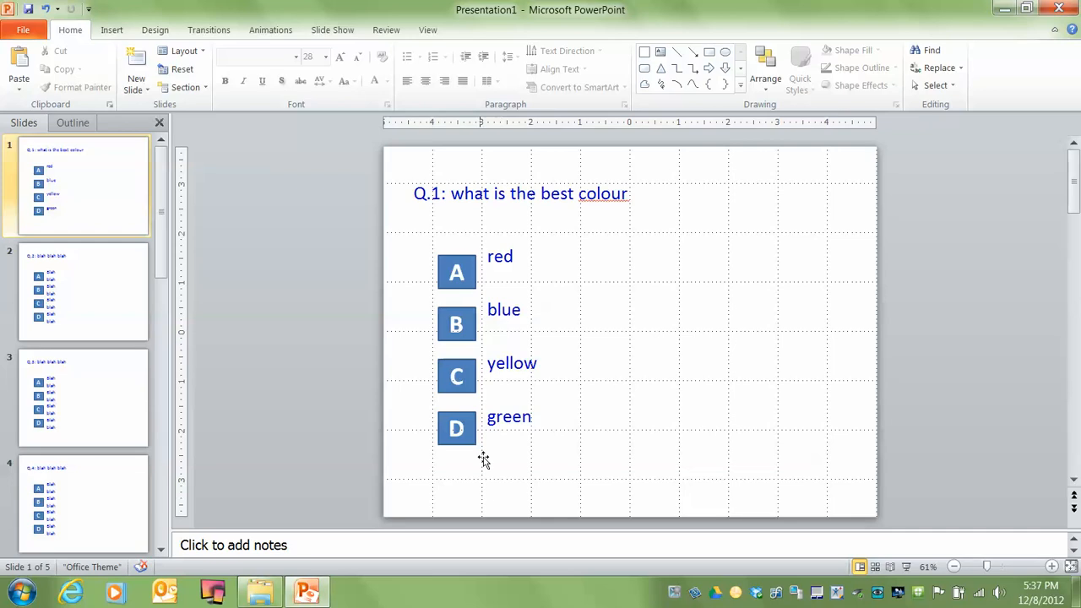
# Move the "red" text box level with box A, and shorten the "red" and "blue" text boxes to one line beside their letters
pyautogui.click(520, 247)
pyautogui.moveTo(523, 247); pyautogui.dragTo(523, 254)
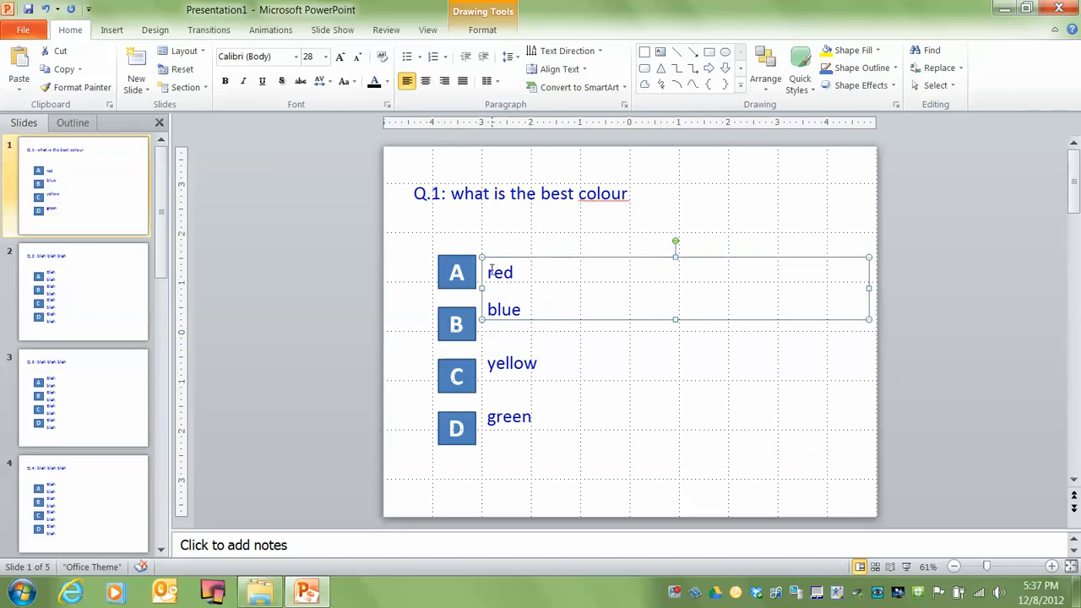
pyautogui.moveTo(676, 318); pyautogui.dragTo(675, 290)
pyautogui.click(550, 316)
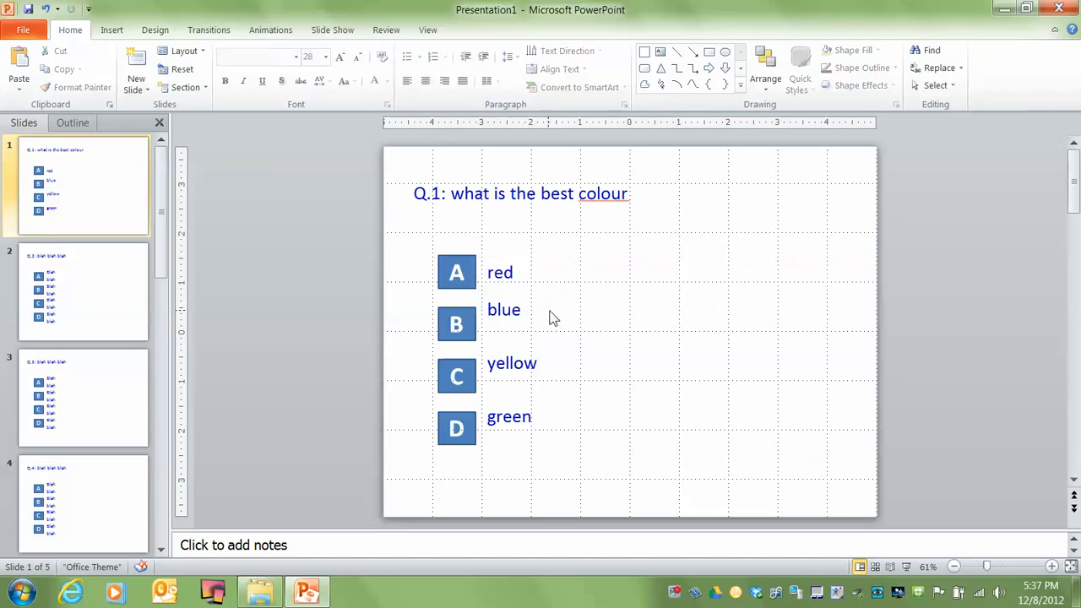
pyautogui.click(530, 309)
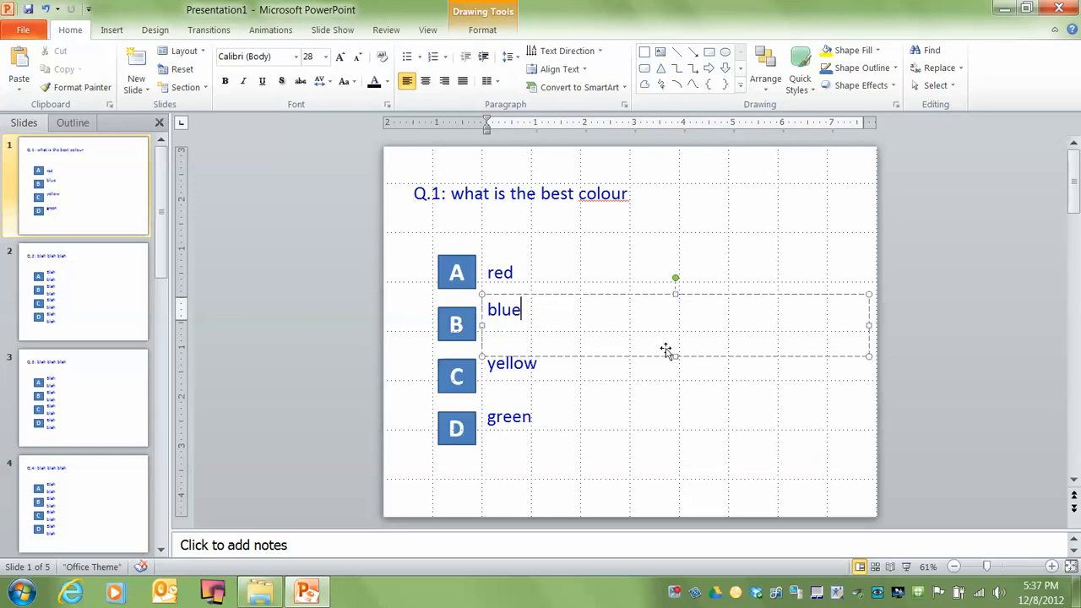
pyautogui.moveTo(673, 355); pyautogui.dragTo(676, 336)
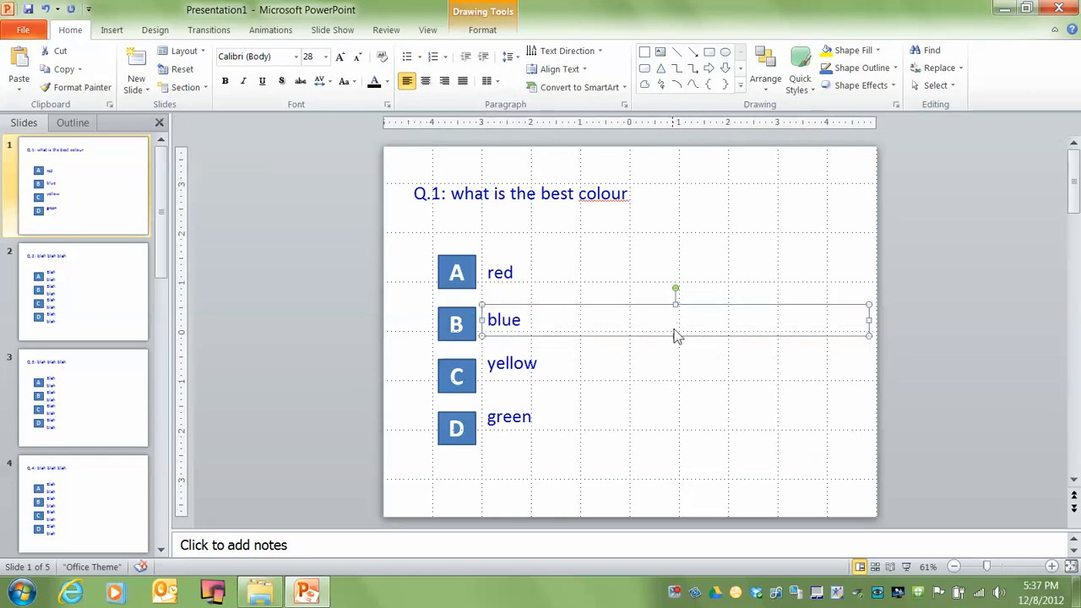
# Shorten the "yellow" and "green" text boxes to one line and line them up with boxes C and D
pyautogui.click(541, 365)
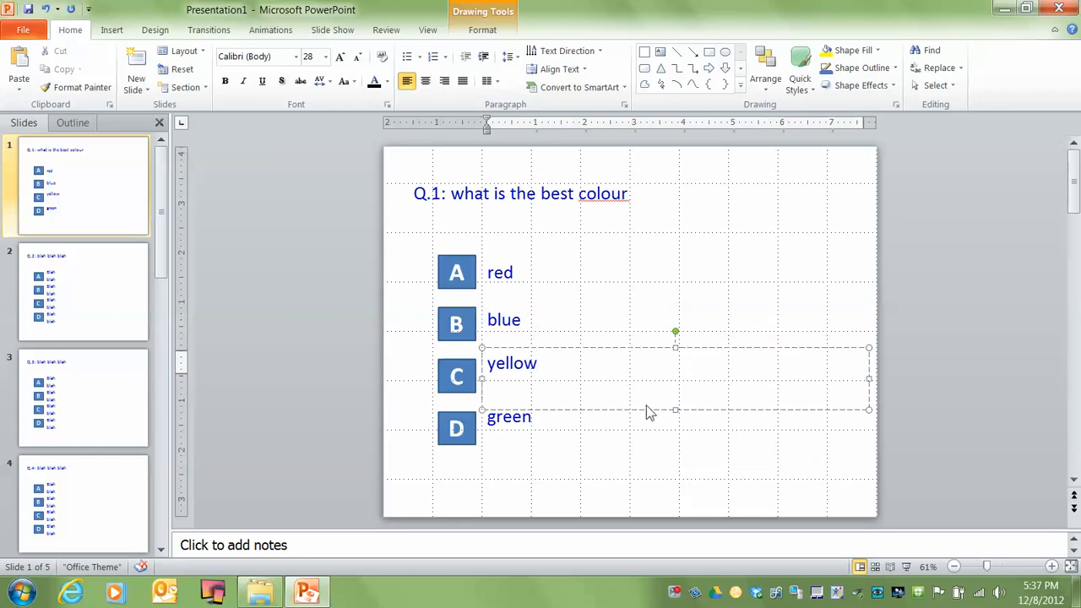
pyautogui.moveTo(676, 410); pyautogui.dragTo(657, 384)
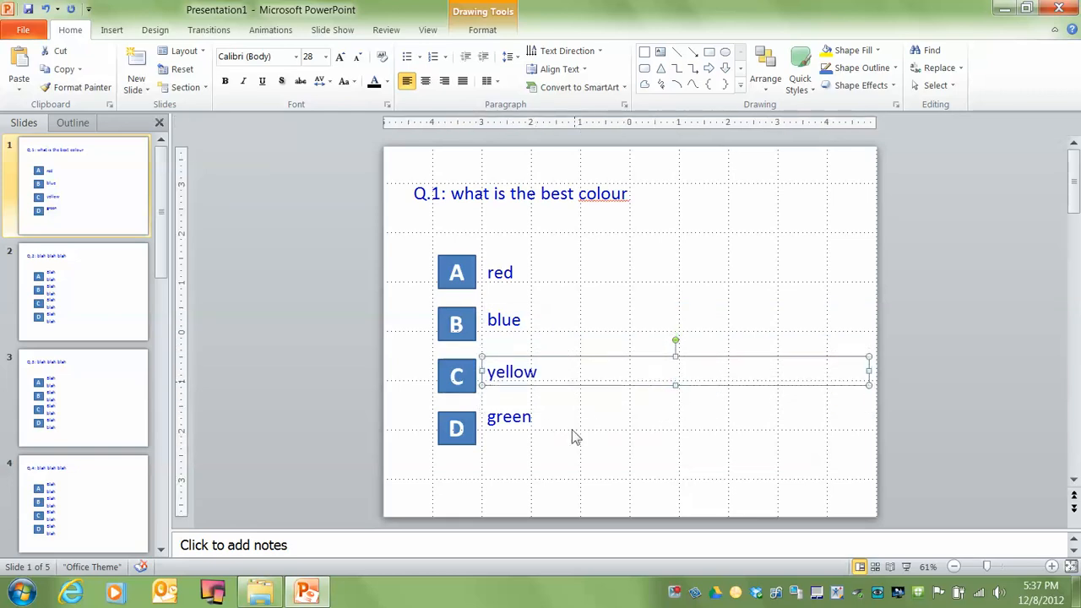
pyautogui.click(513, 414)
pyautogui.moveTo(676, 461); pyautogui.dragTo(670, 439)
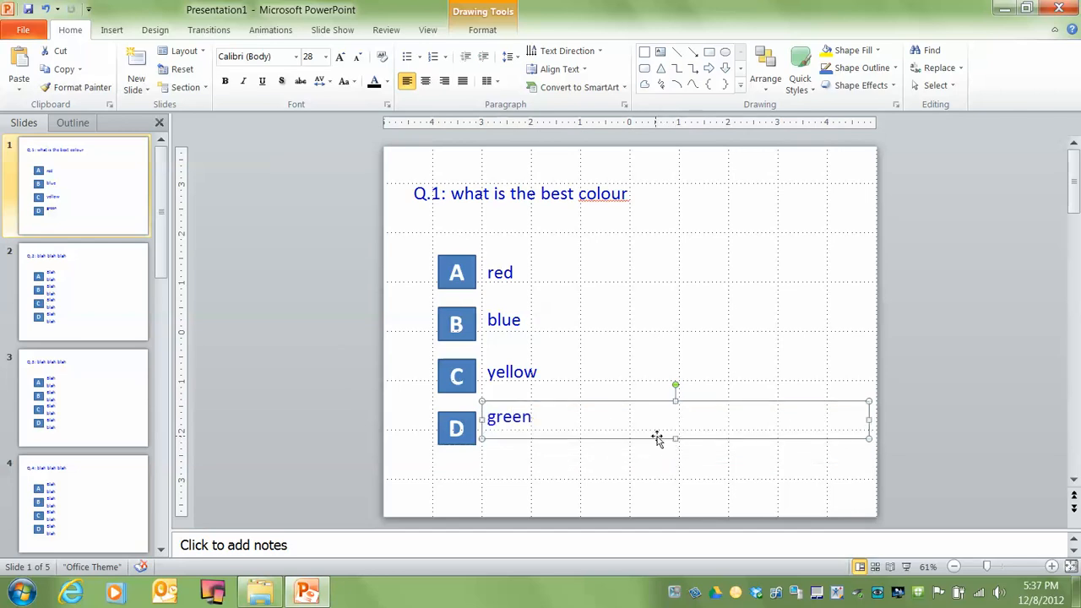
pyautogui.press('Down')
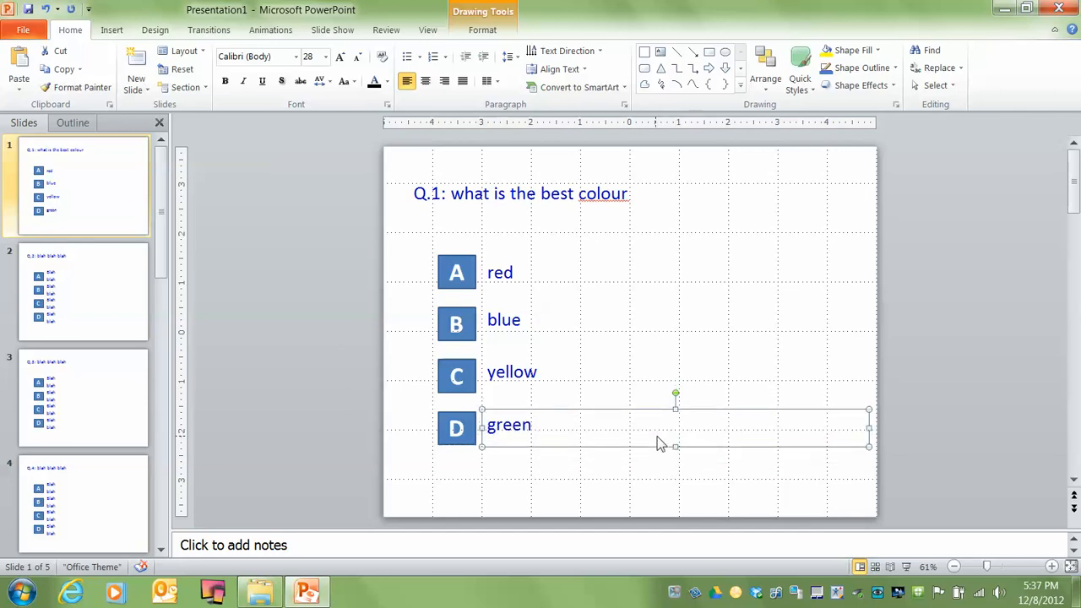
pyautogui.click(400, 266)
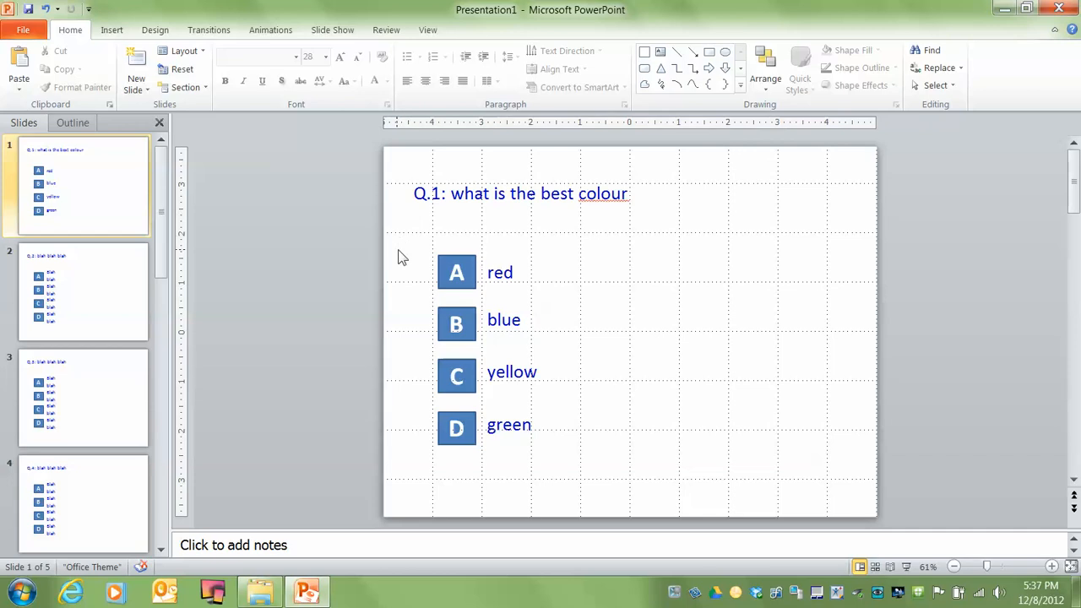
# Duplicate the completed Q.1 slide in Slide Sorter view, placing the copy directly after slide 1
pyautogui.click(875, 565)
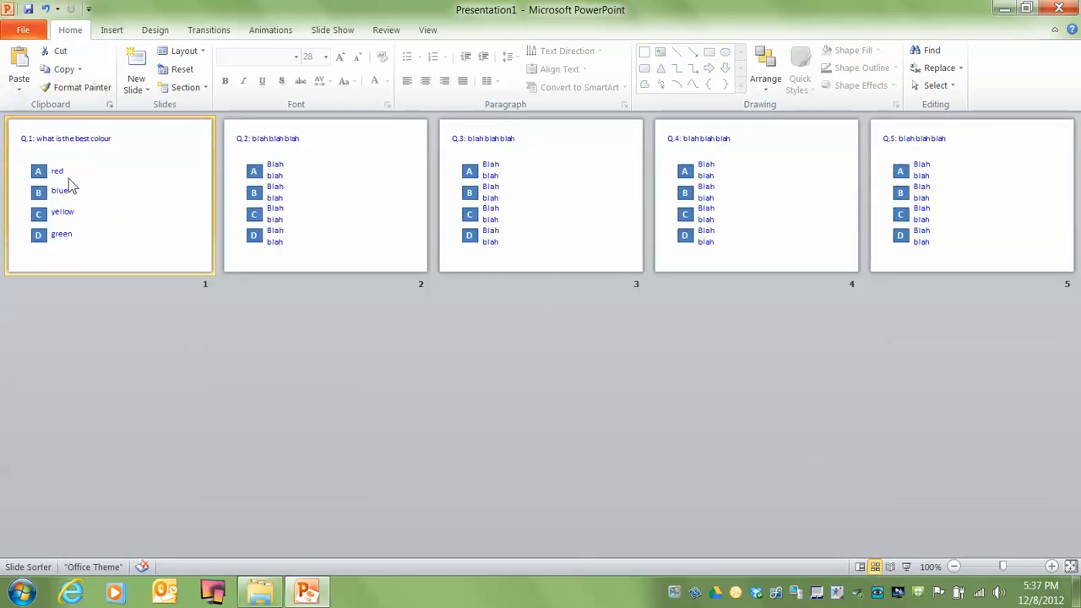
pyautogui.click(59, 70)
pyautogui.click(219, 163)
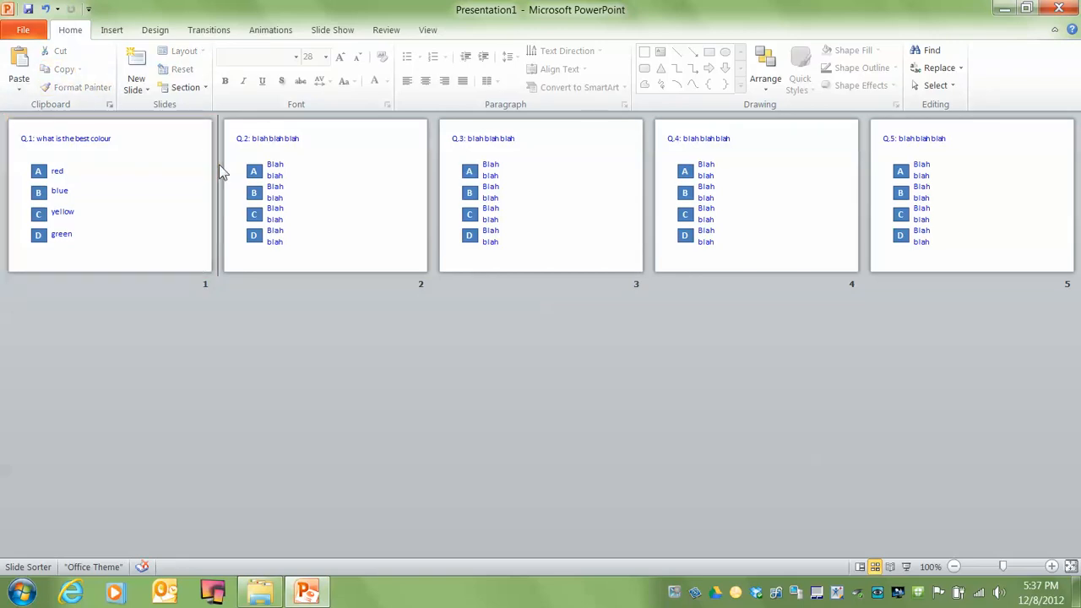
pyautogui.click(17, 63)
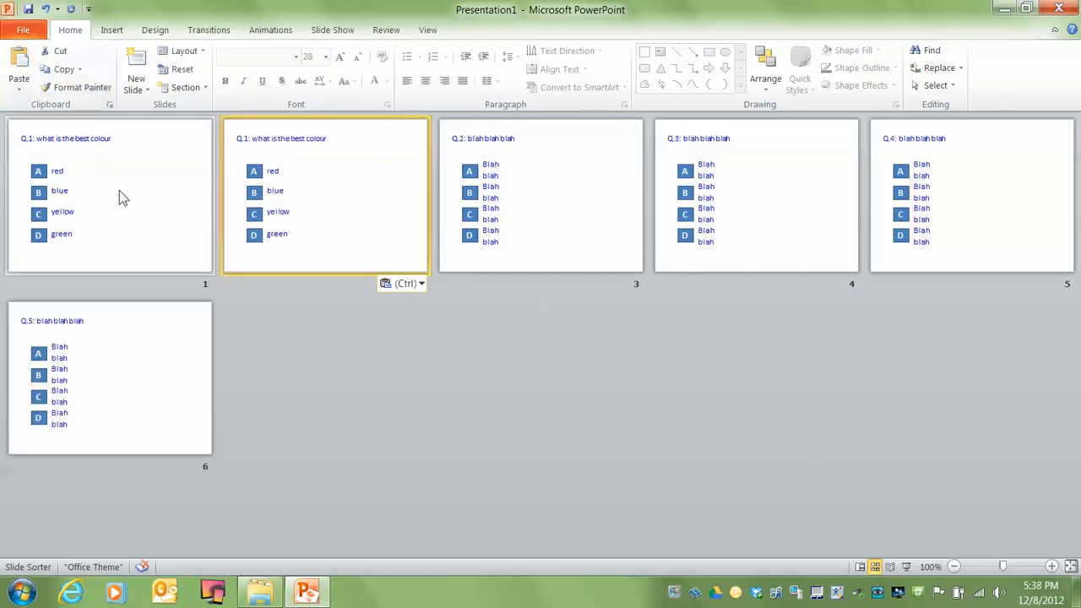
# Run the slide show from slide 1 and test how answer boxes A, B and D respond, ending the show
pyautogui.doubleClick(76, 182)
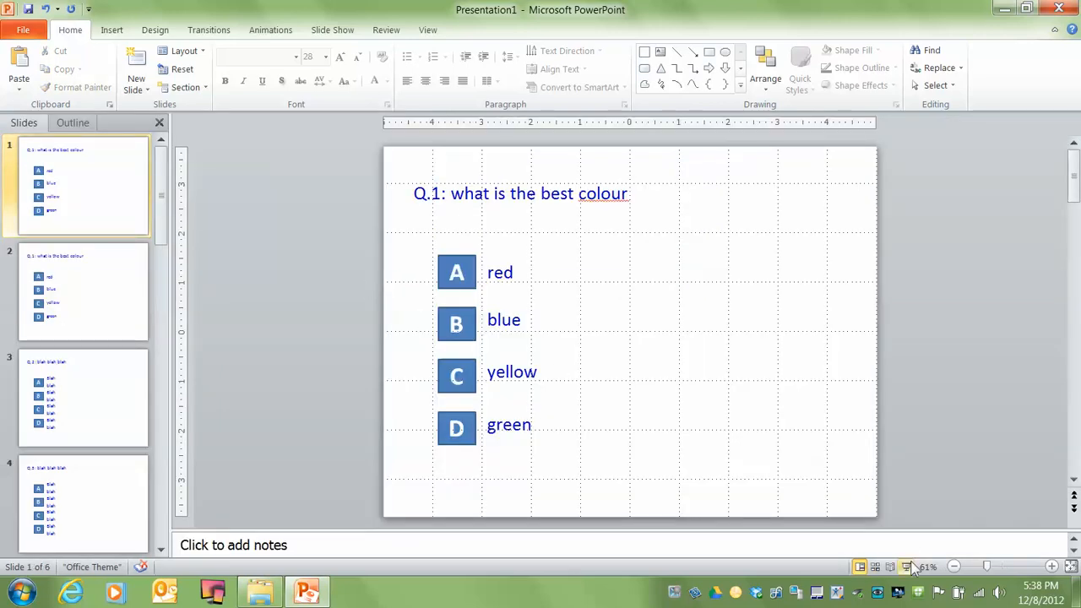
pyautogui.click(906, 567)
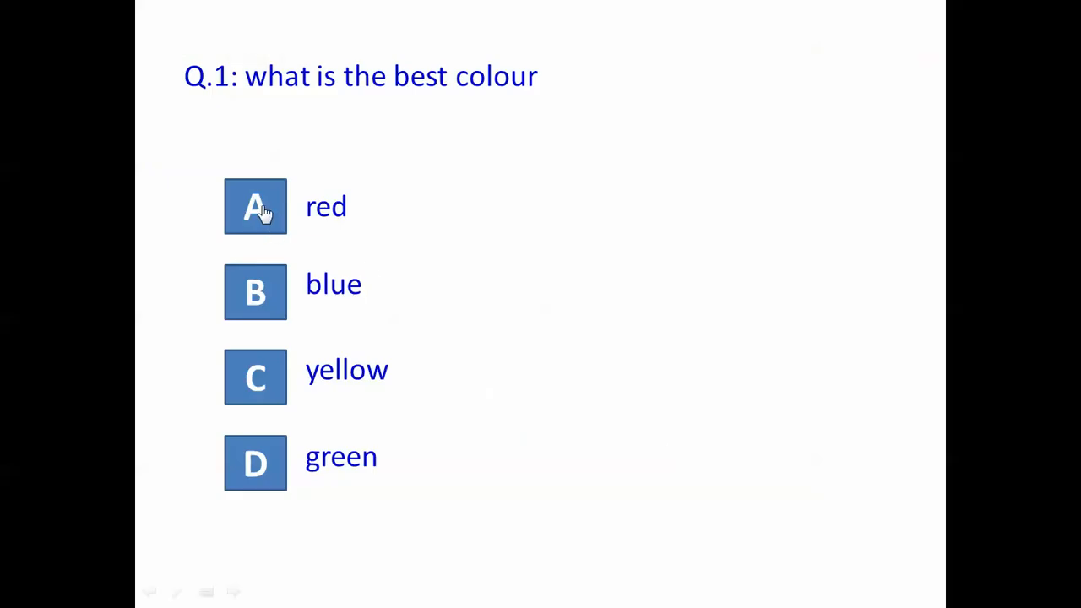
pyautogui.click(261, 208)
pyautogui.click(250, 283)
pyautogui.click(255, 452)
pyautogui.press('Escape')
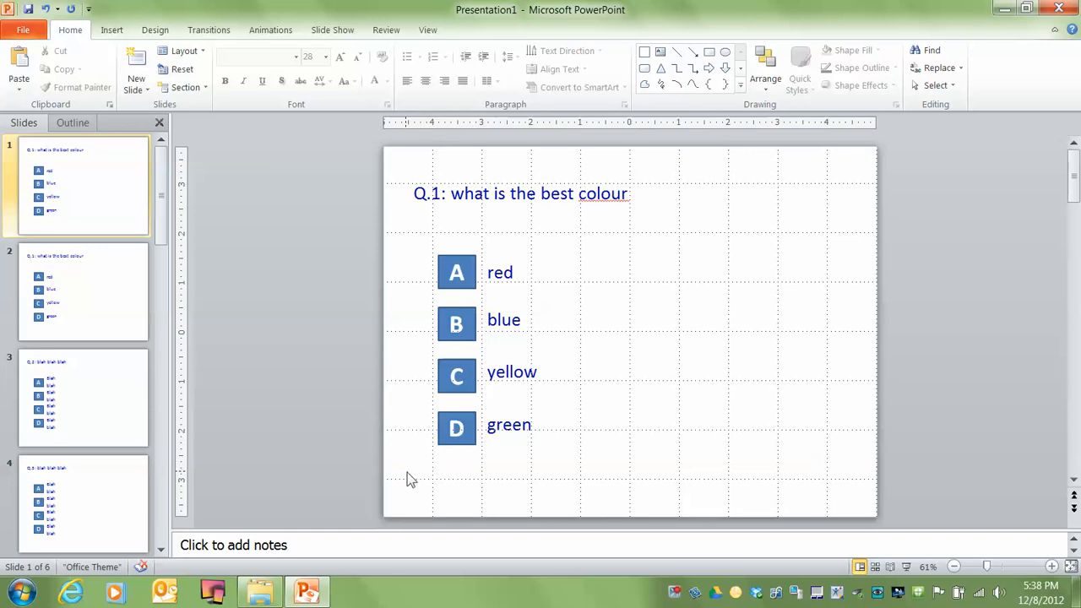
# Set the click action of answer box D on slide 1 to hyperlink to Next Slide, with its sound turned off
pyautogui.rightClick(446, 416)
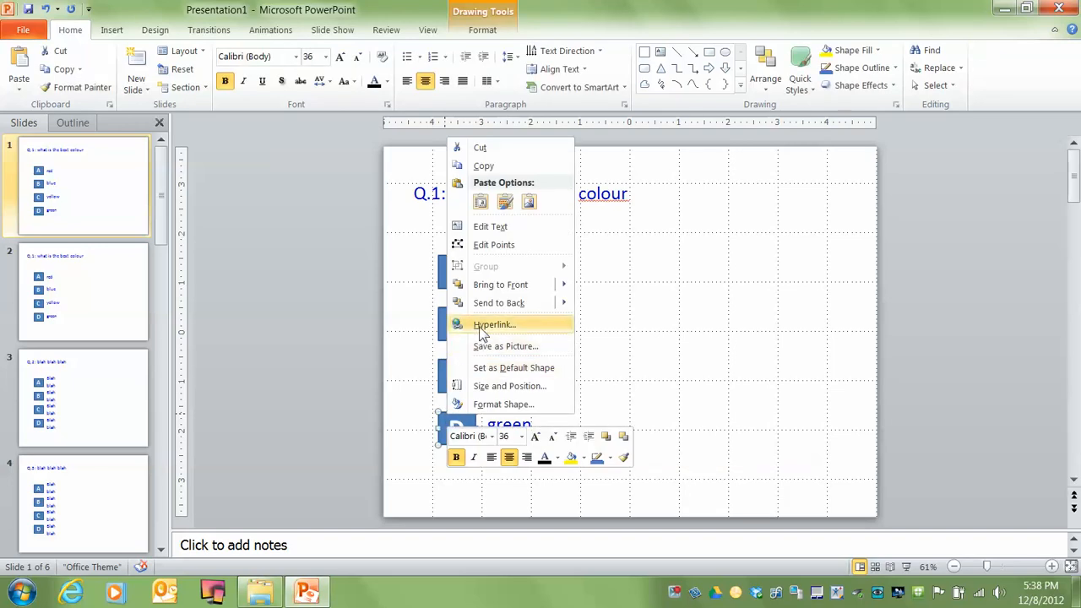
pyautogui.click(439, 424)
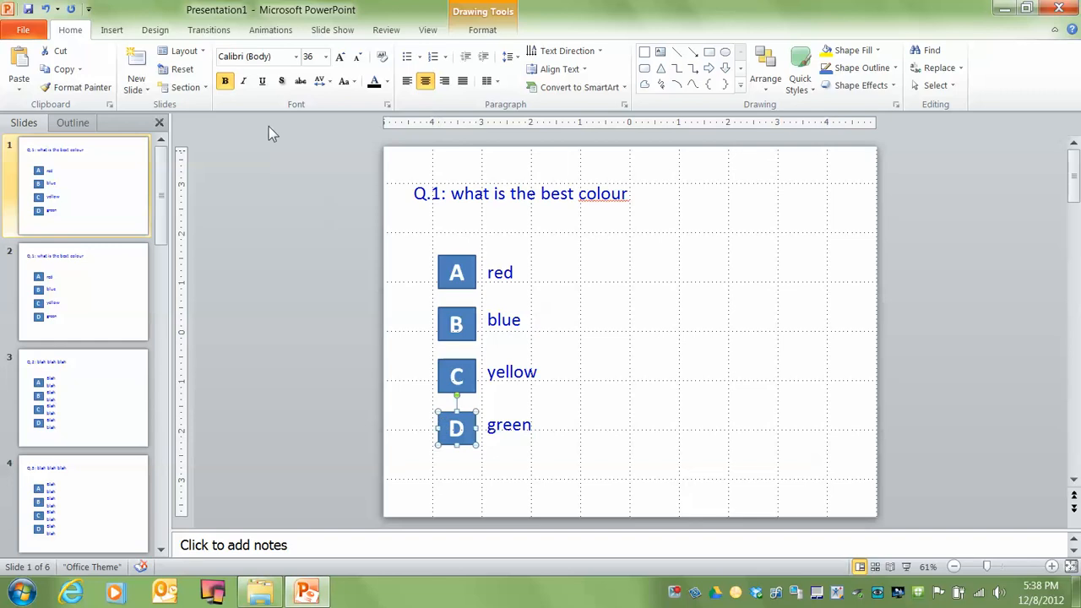
pyautogui.click(110, 32)
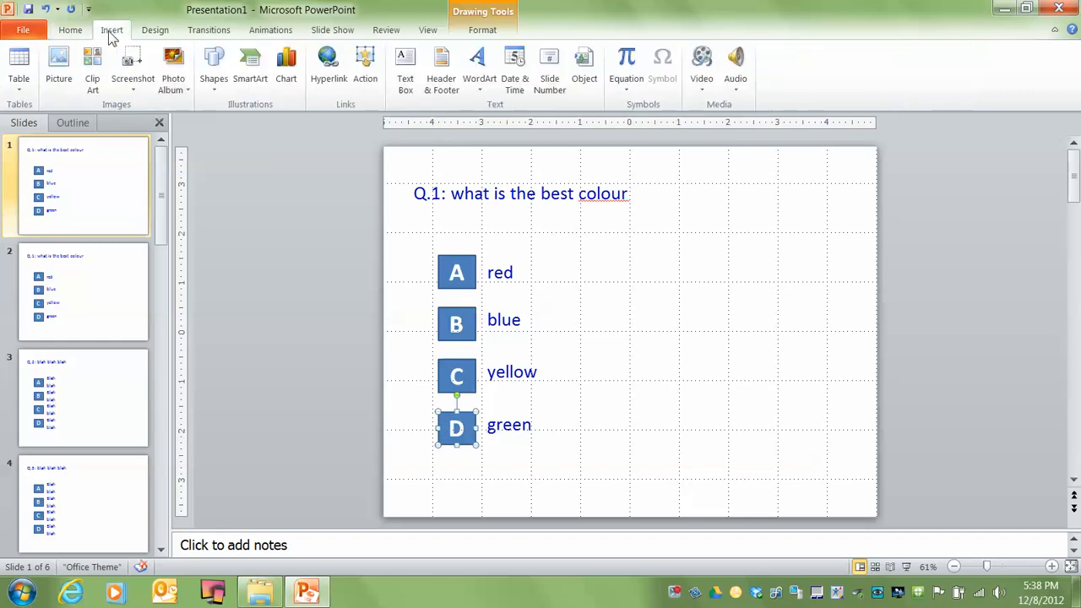
pyautogui.click(365, 66)
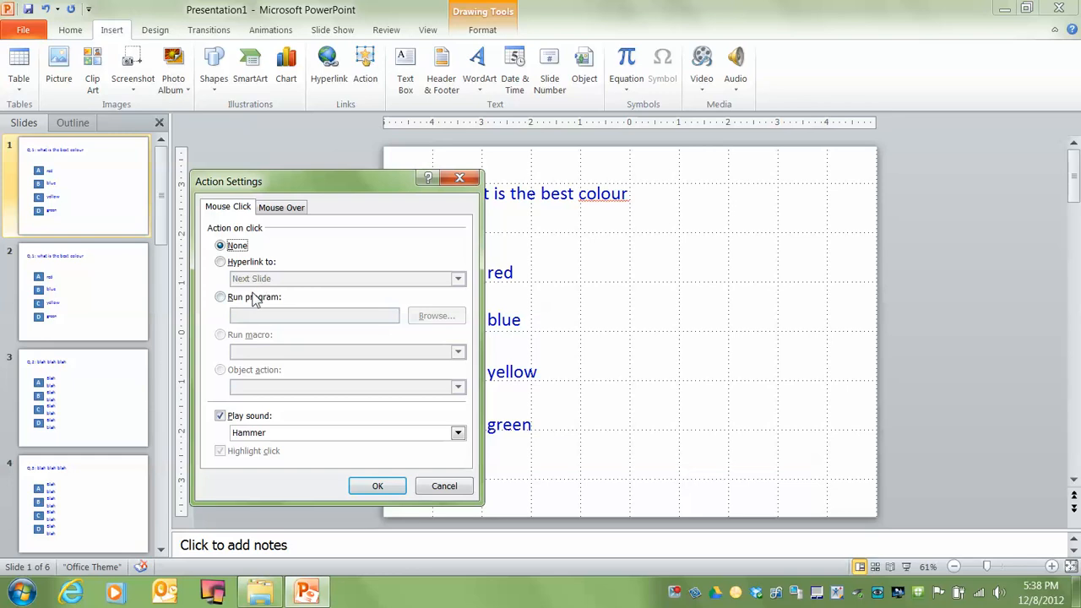
pyautogui.click(219, 416)
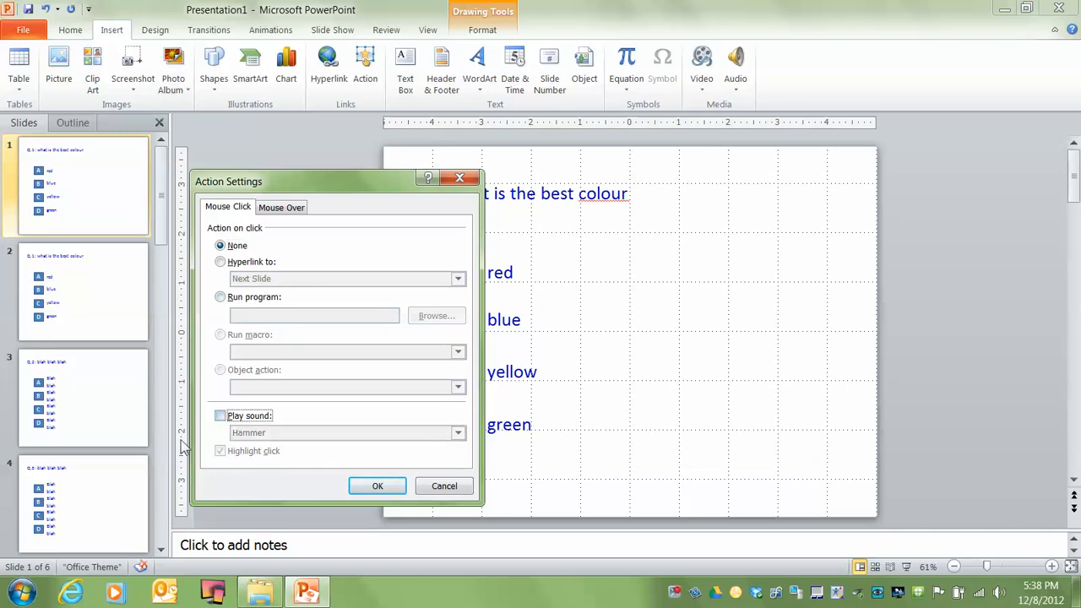
pyautogui.click(220, 262)
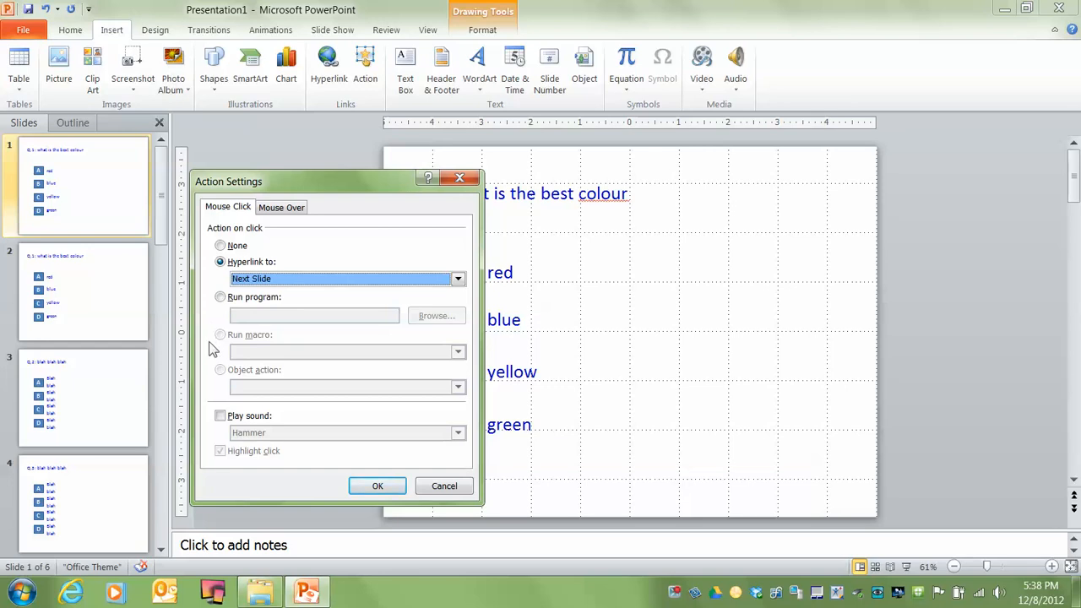
pyautogui.click(378, 485)
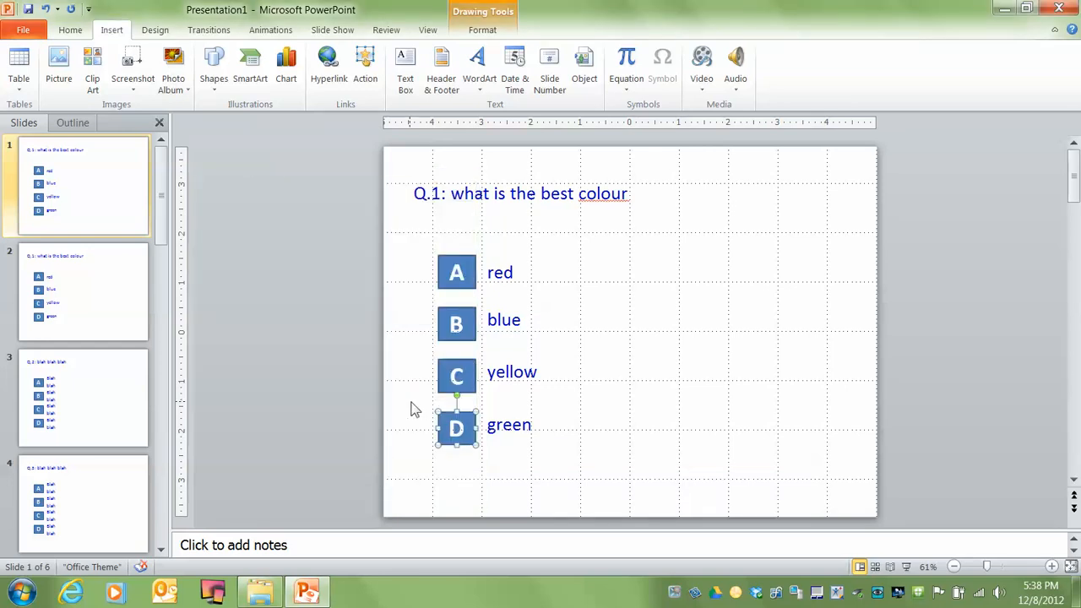
# Try a yellow fill on the "green" answer's text box on slide 2, and undo the fill
pyautogui.press('pagedown')
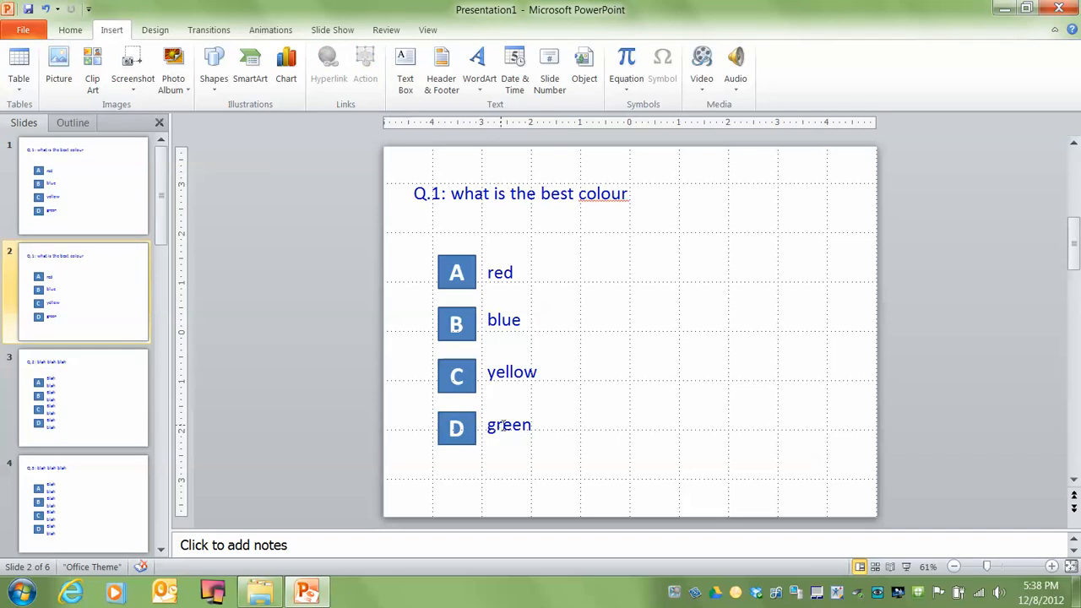
pyautogui.click(504, 425)
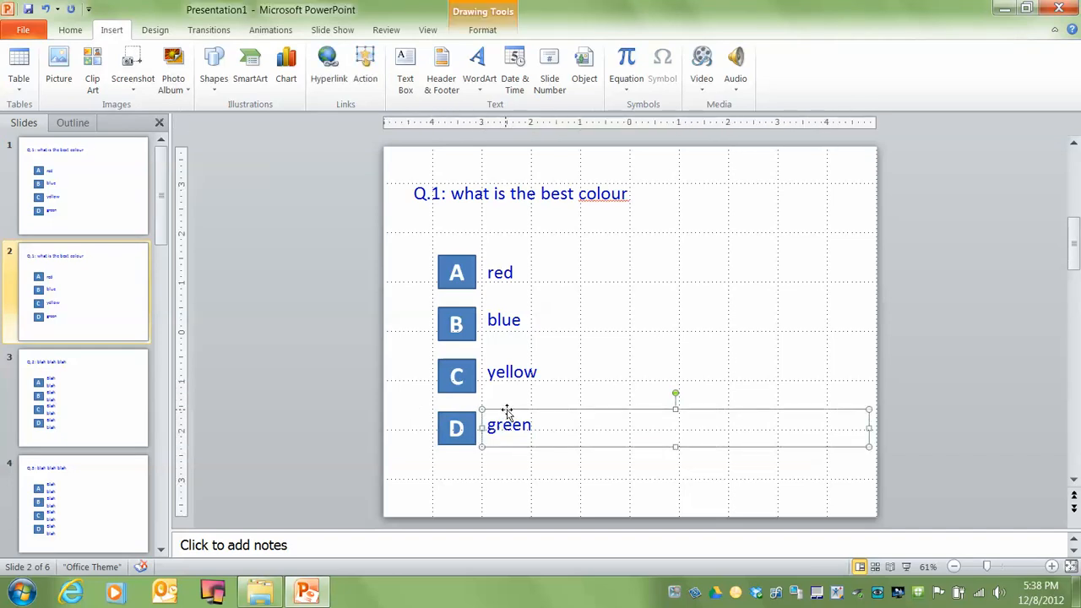
pyautogui.click(65, 32)
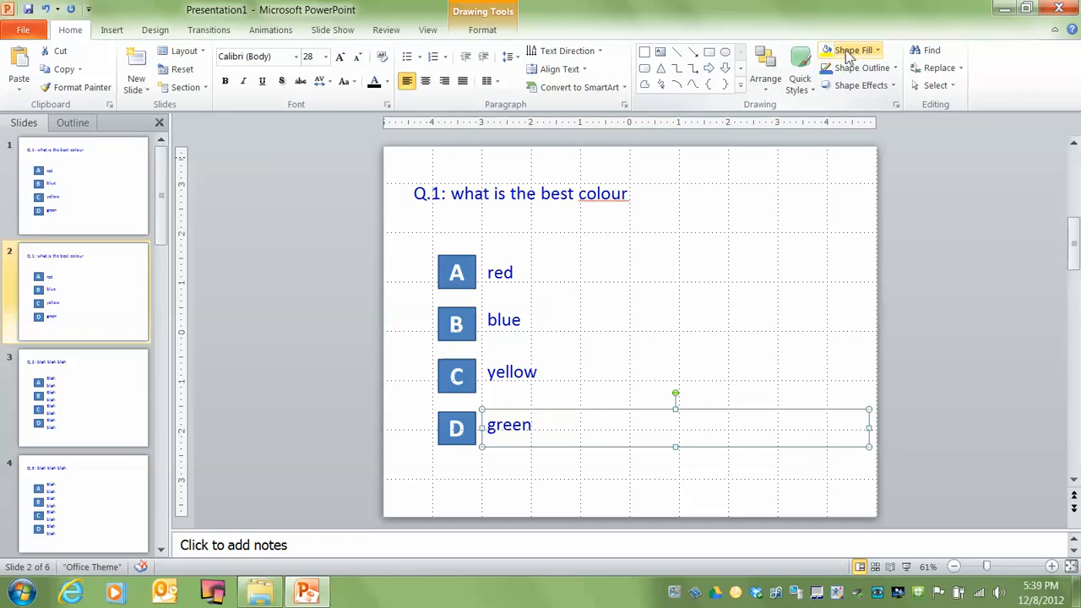
pyautogui.click(878, 52)
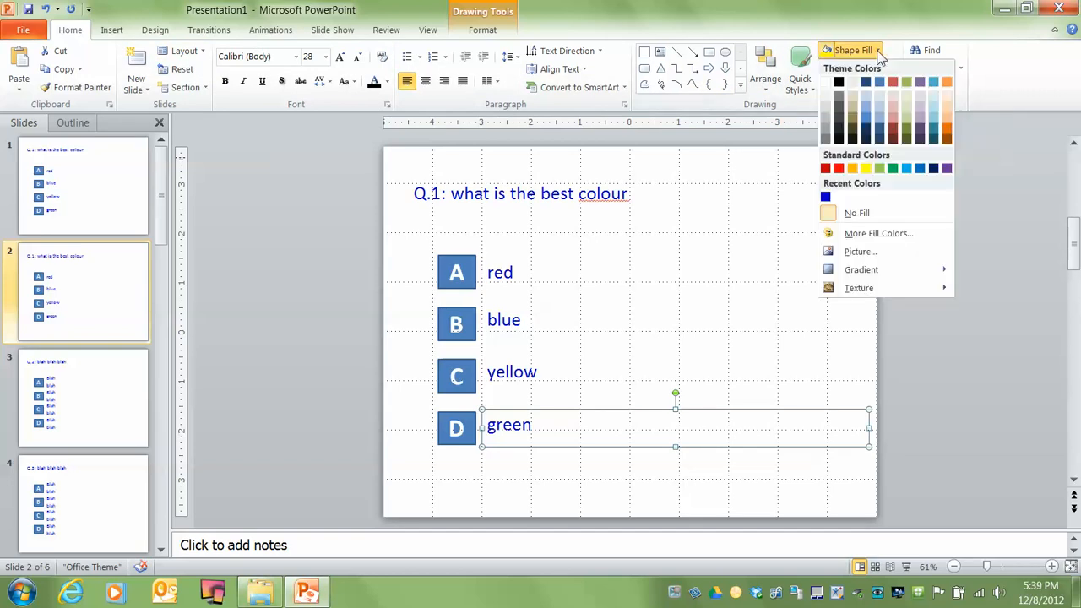
pyautogui.click(865, 170)
pyautogui.click(391, 403)
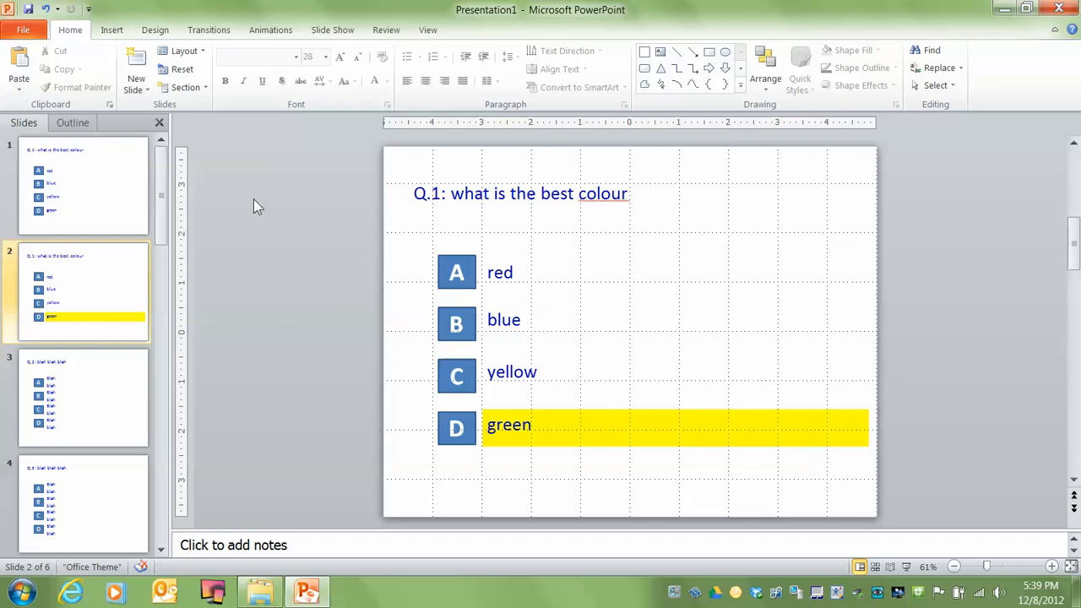
pyautogui.click(45, 8)
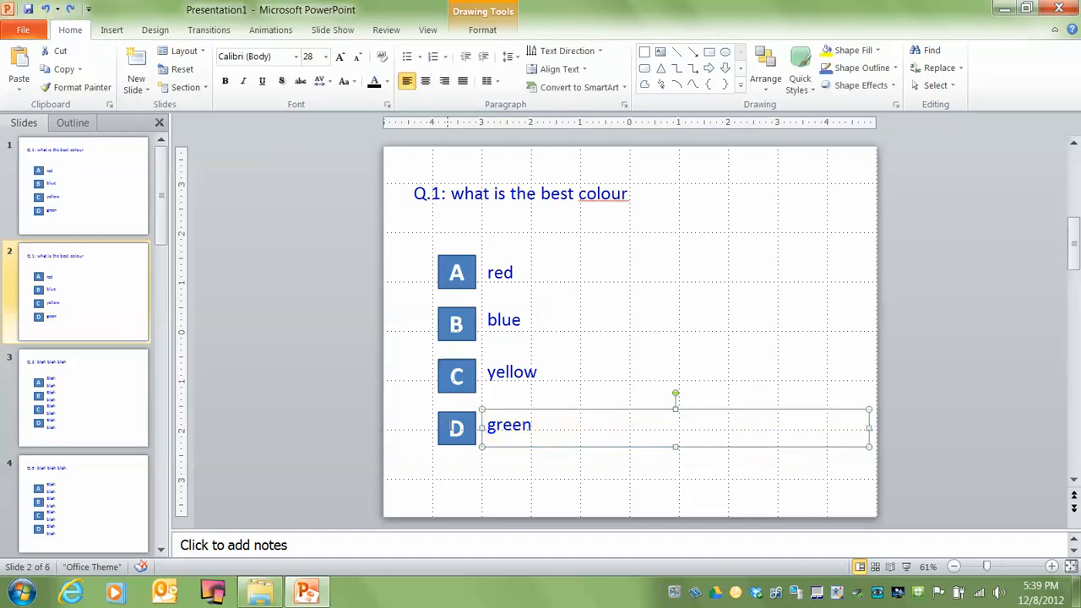
pyautogui.click(448, 422)
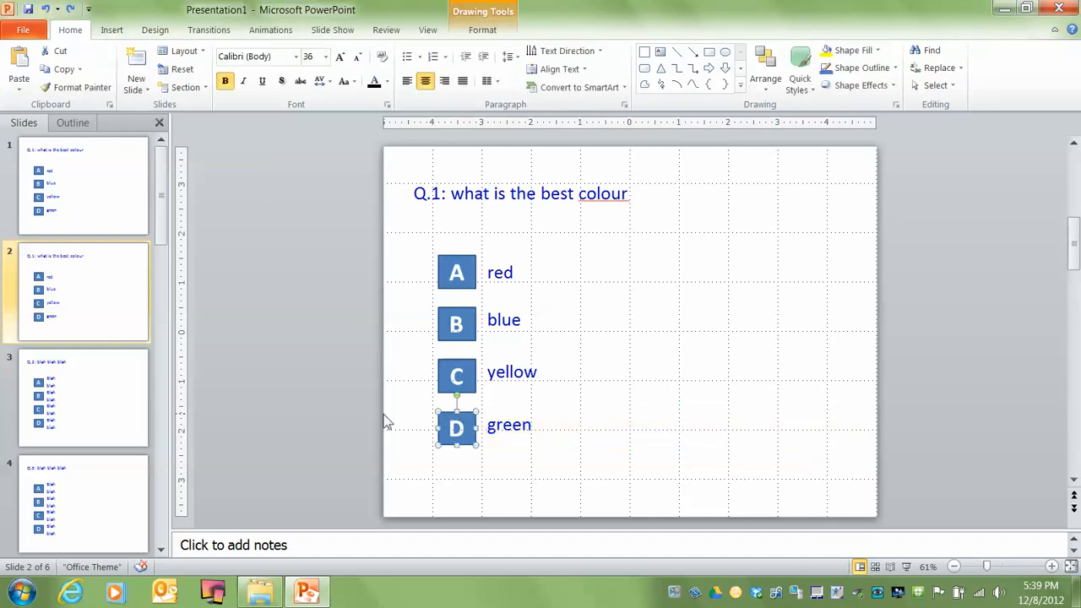
pyautogui.click(878, 49)
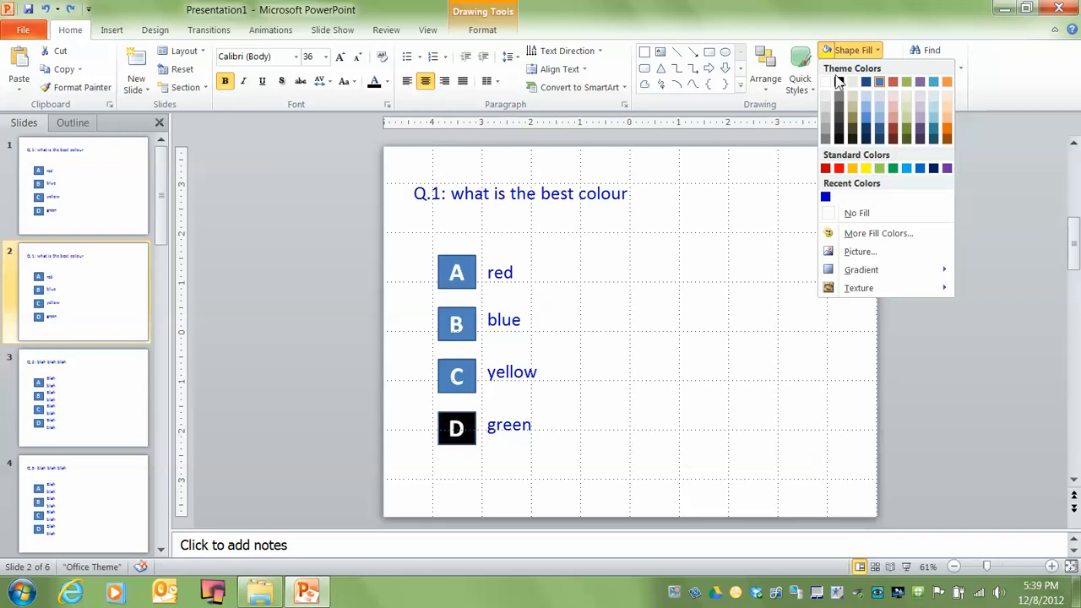
pyautogui.click(423, 240)
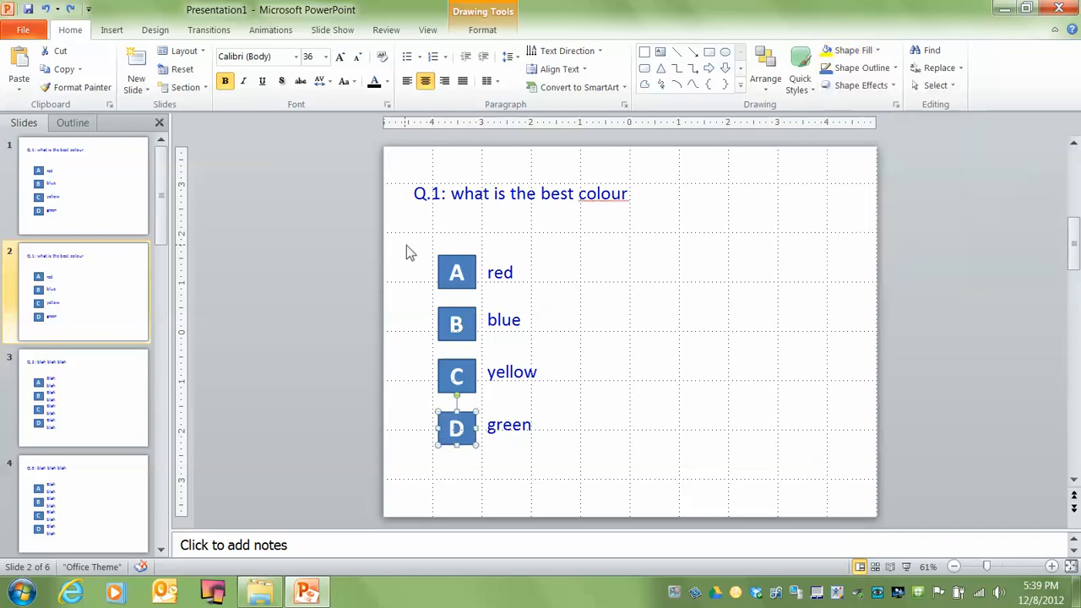
# Restore the undone yellow fill on the "green" answer's text box on slide 2
pyautogui.click(72, 10)
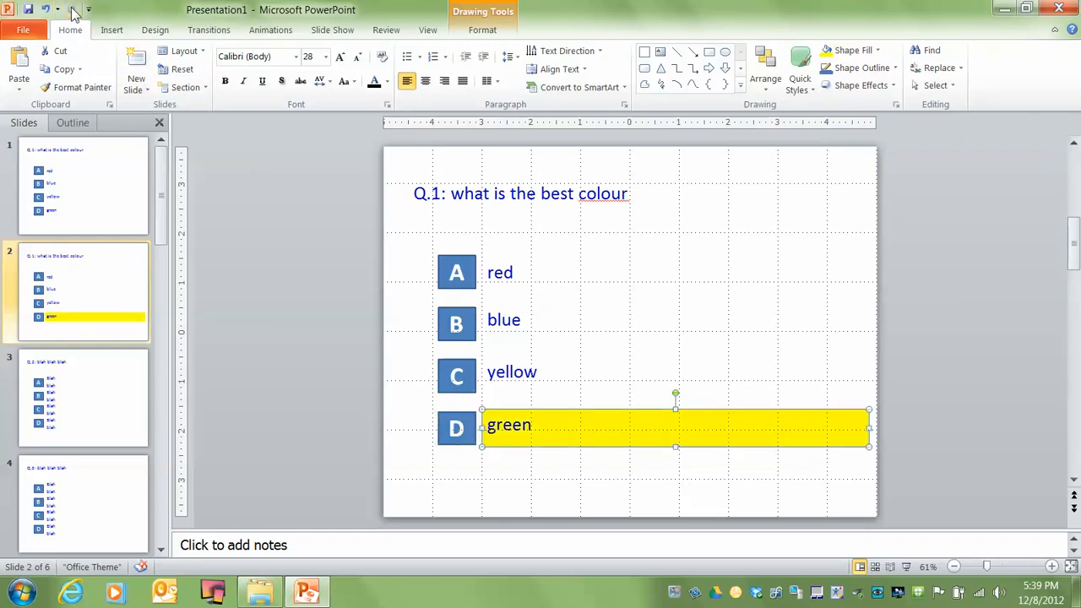
pyautogui.click(419, 391)
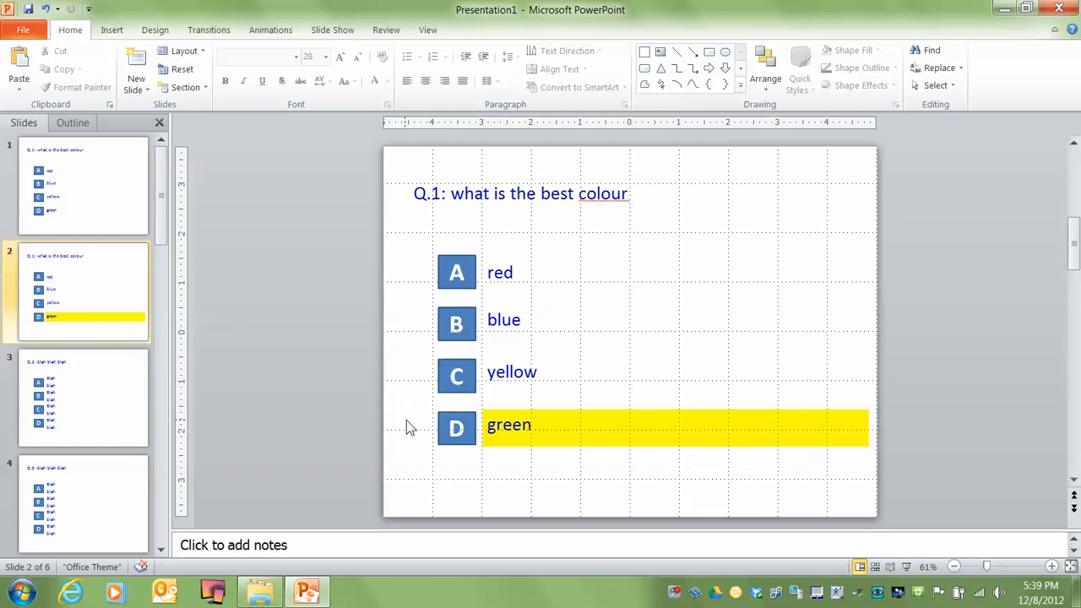
# Run the slide show from slide 1, test the link on answer box D, and end the show
pyautogui.scroll(1, 414, 423)
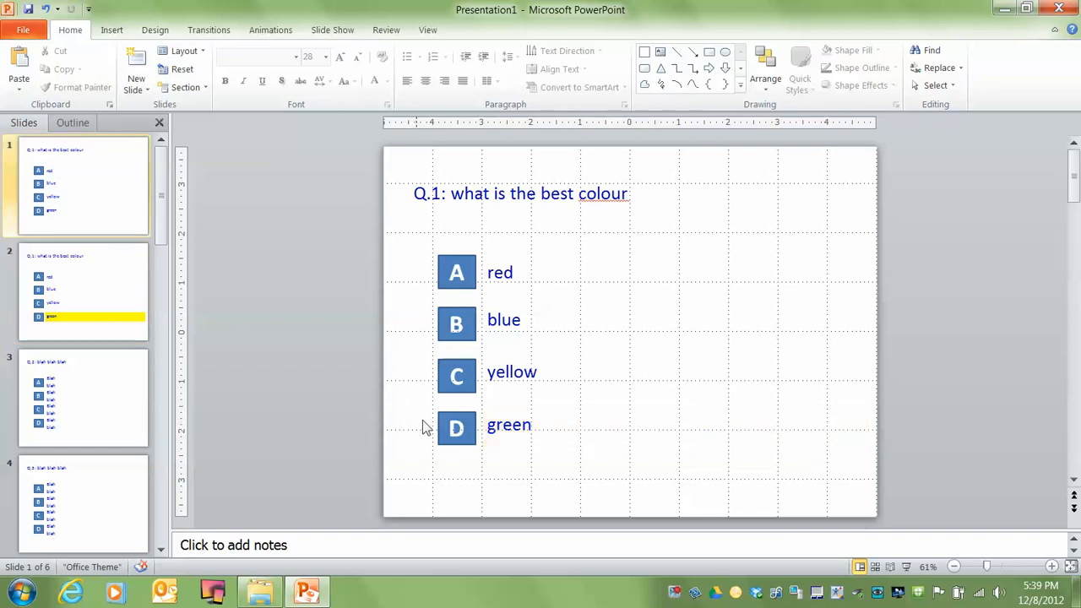
pyautogui.click(906, 567)
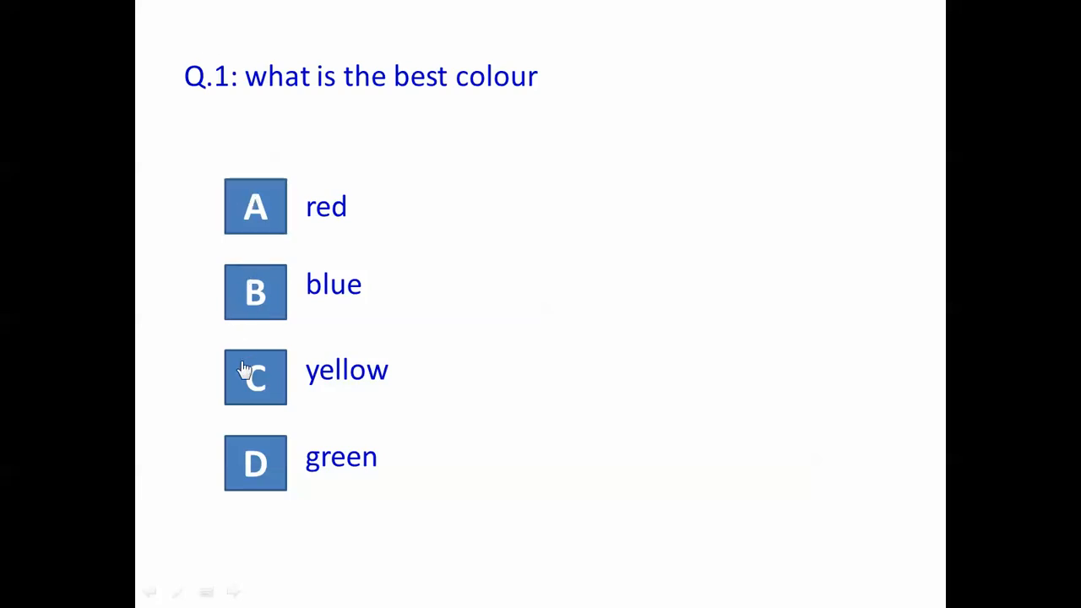
pyautogui.click(238, 463)
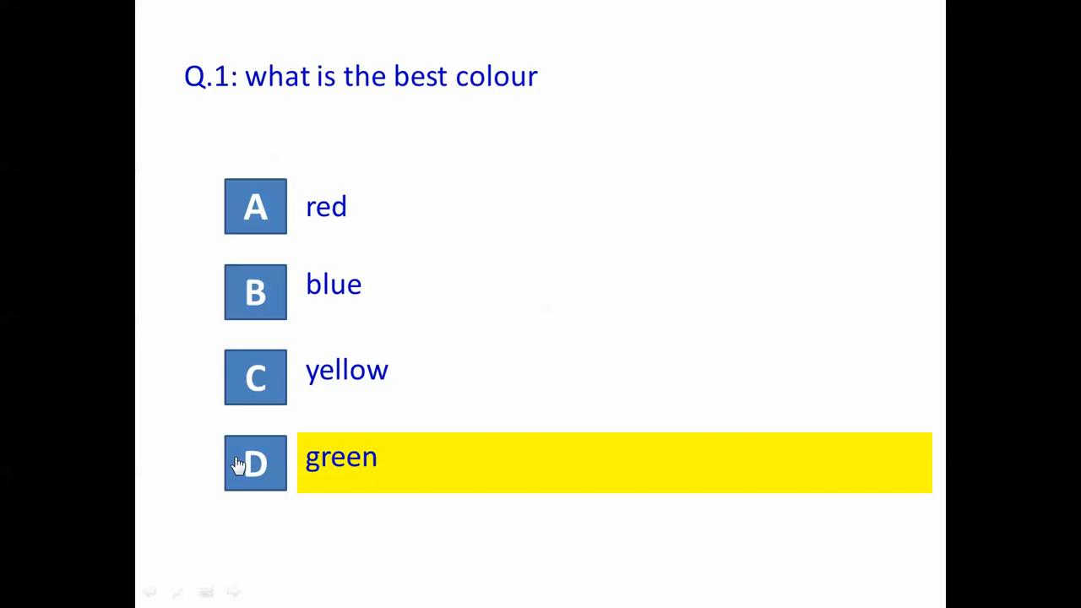
pyautogui.press('Escape')
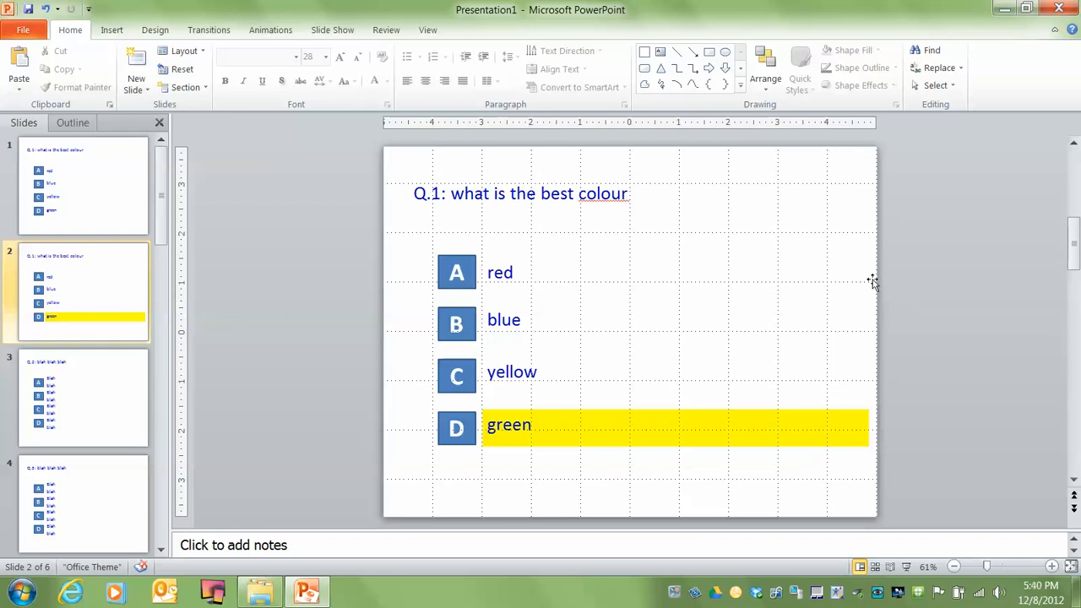
# Insert the Claps Cheers clip art audio on slide 2 and close the Clip Art pane
pyautogui.click(112, 32)
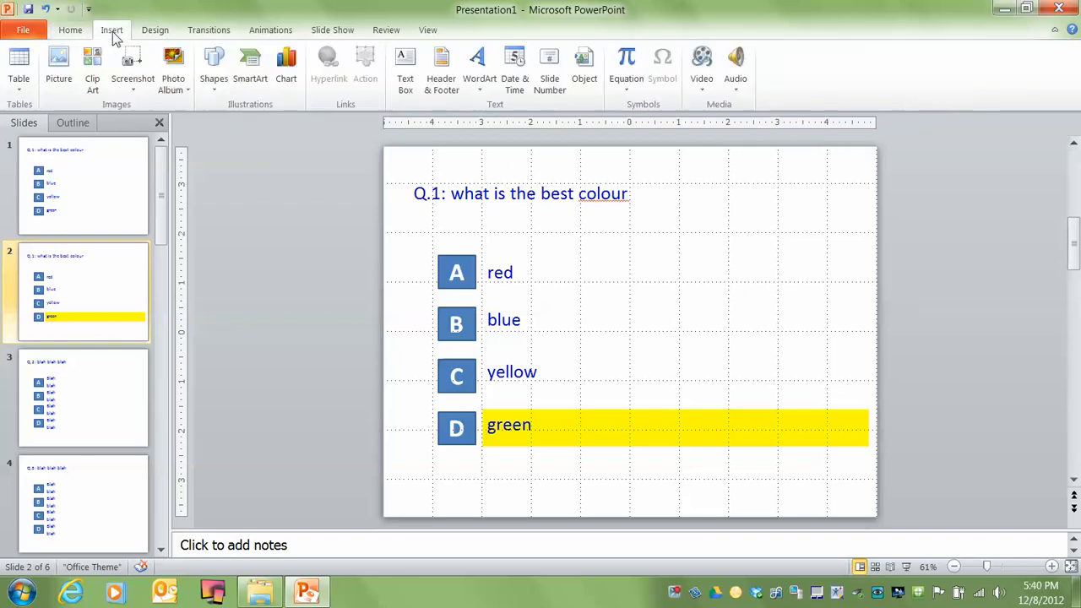
pyautogui.click(737, 93)
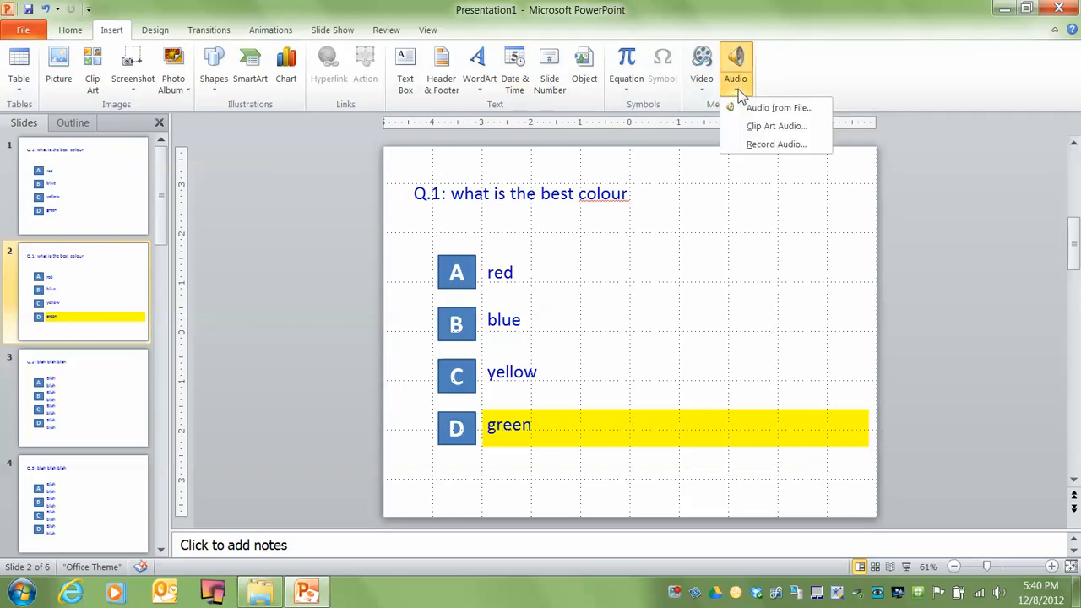
pyautogui.click(768, 127)
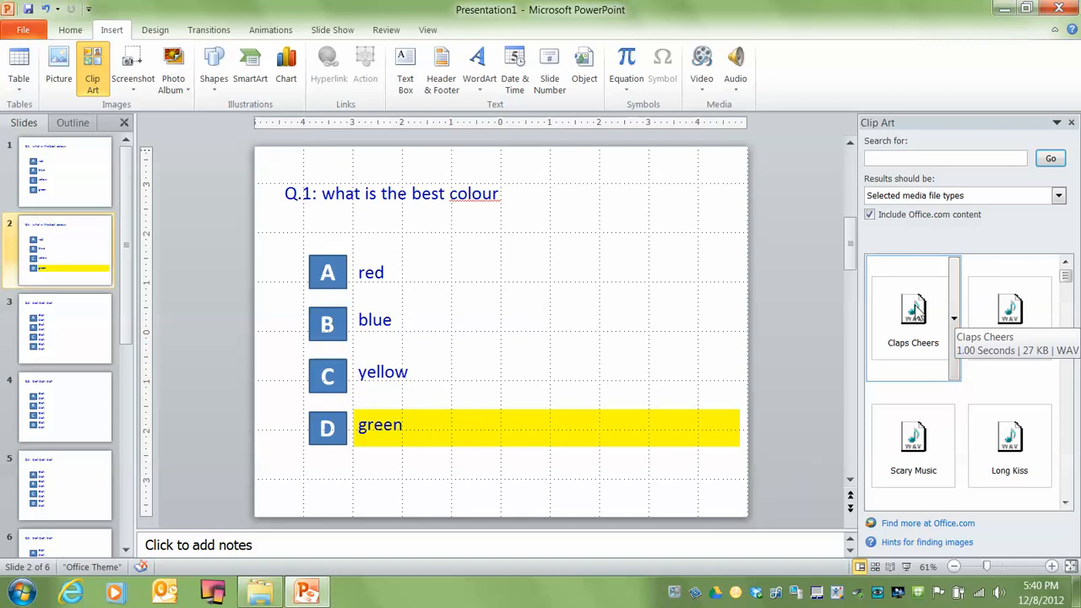
pyautogui.click(915, 310)
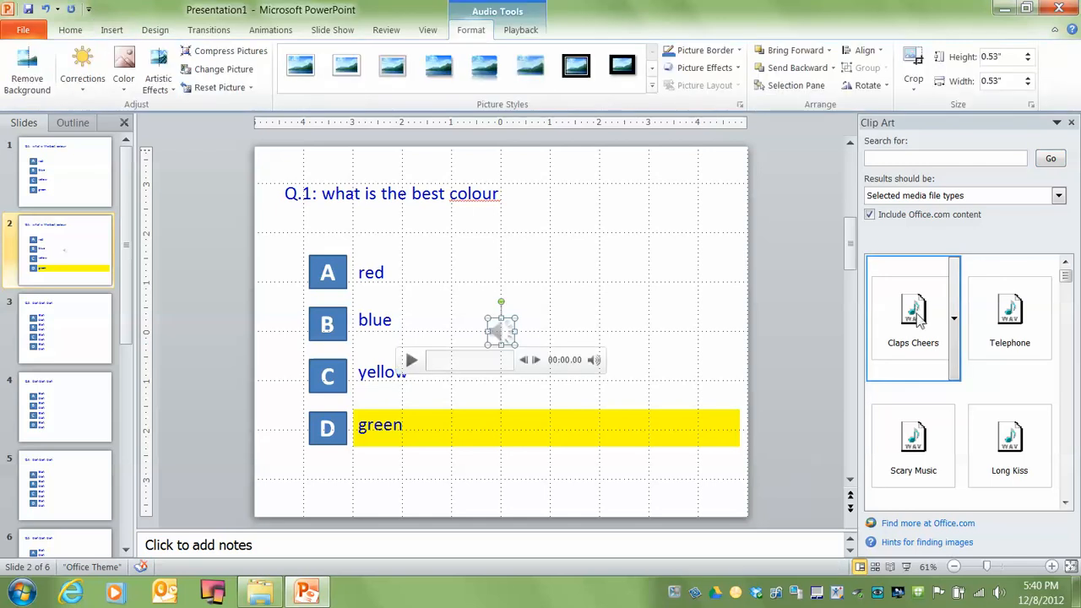
pyautogui.click(1070, 122)
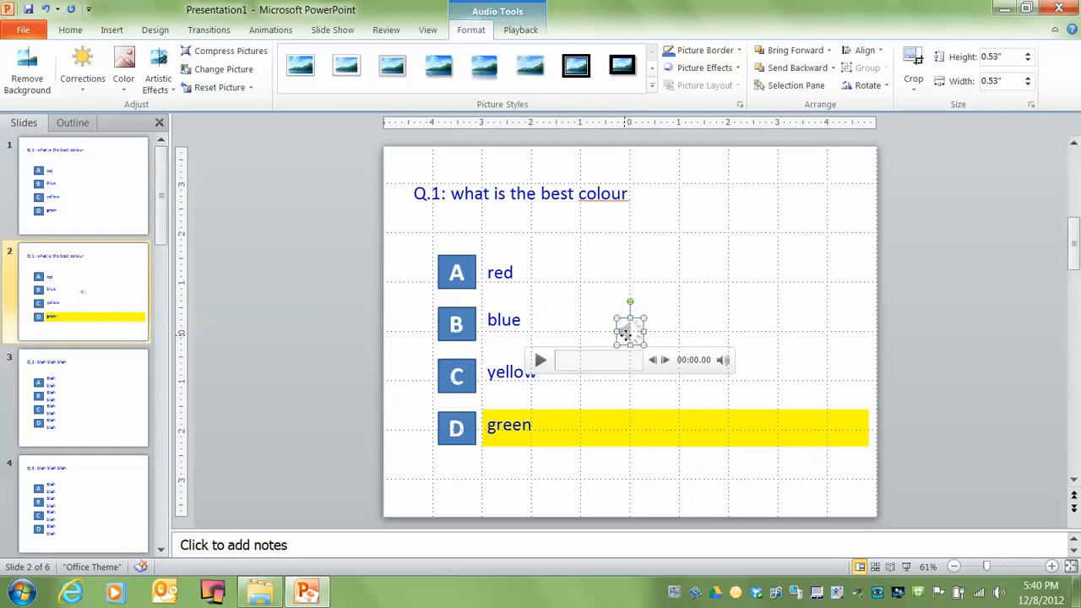
# Move the audio icon off slide 2, beyond its right edge, and set the clip to start Automatically
pyautogui.moveTo(626, 336); pyautogui.dragTo(1029, 311)
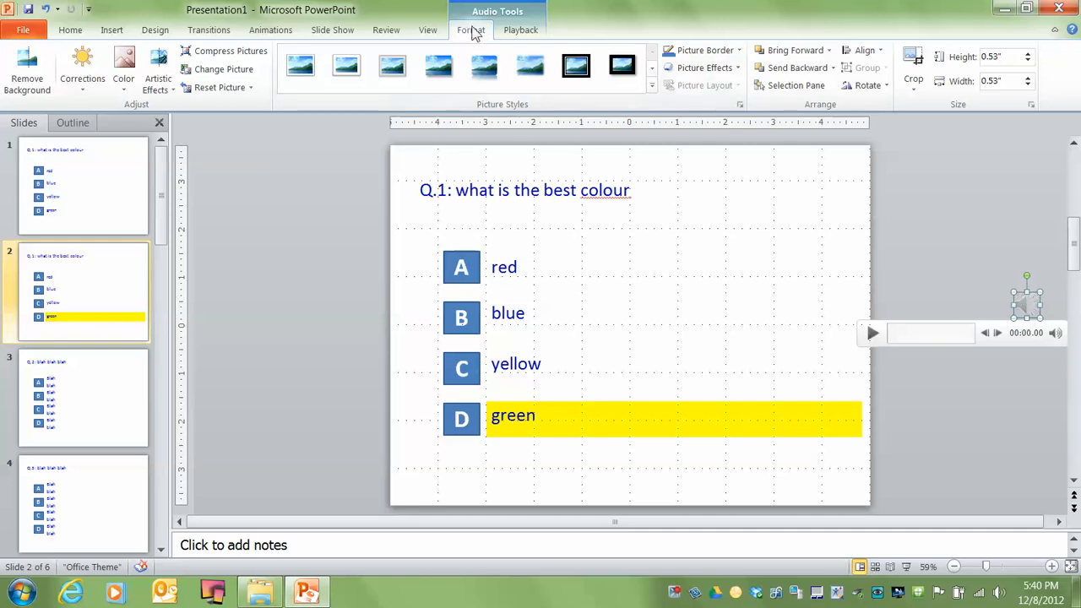
pyautogui.click(521, 31)
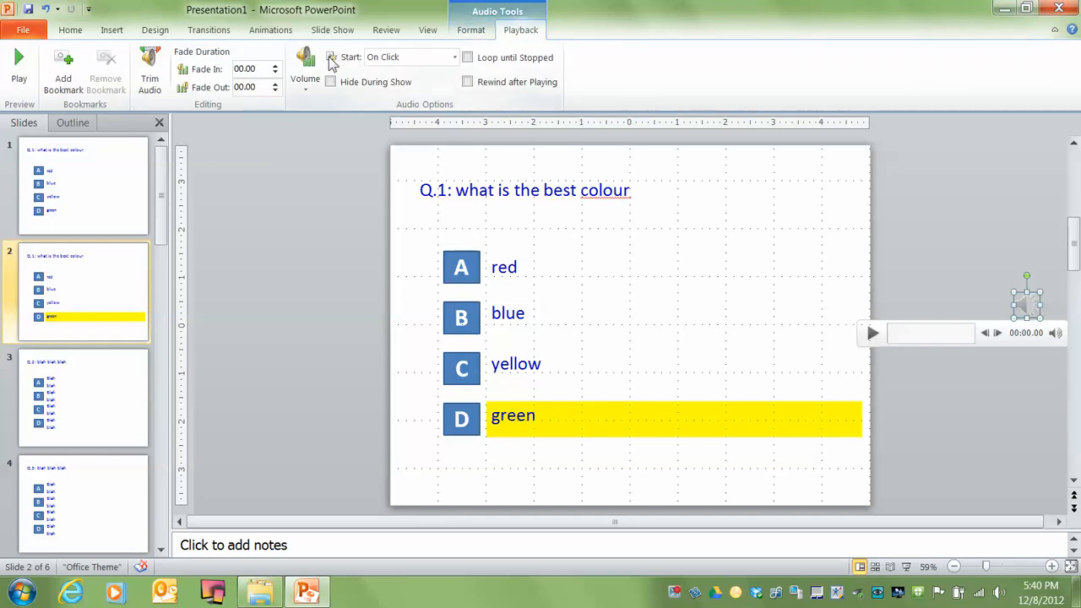
pyautogui.click(454, 57)
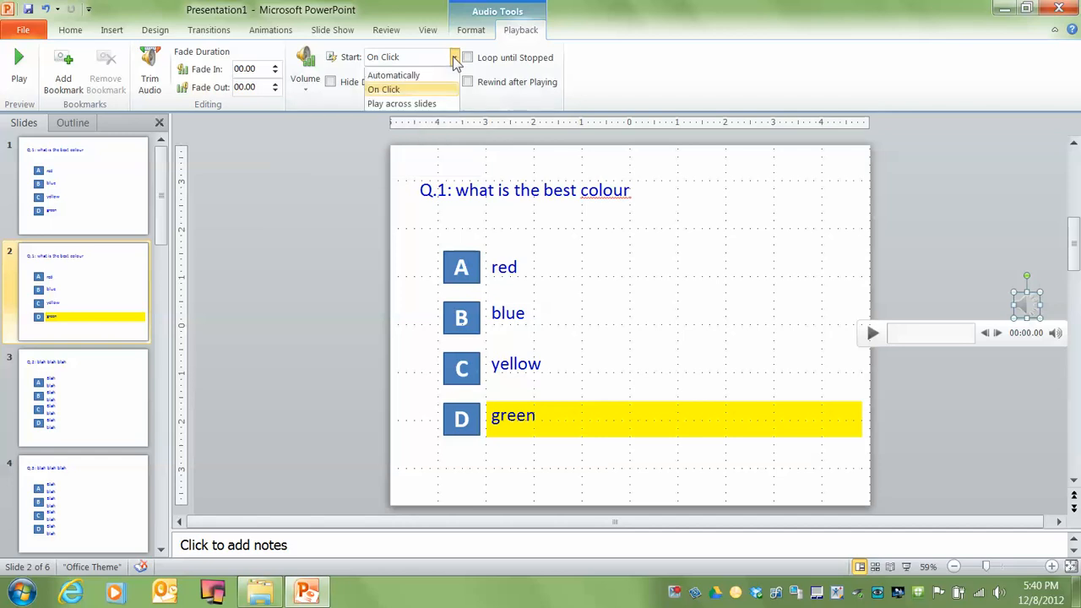
pyautogui.click(406, 76)
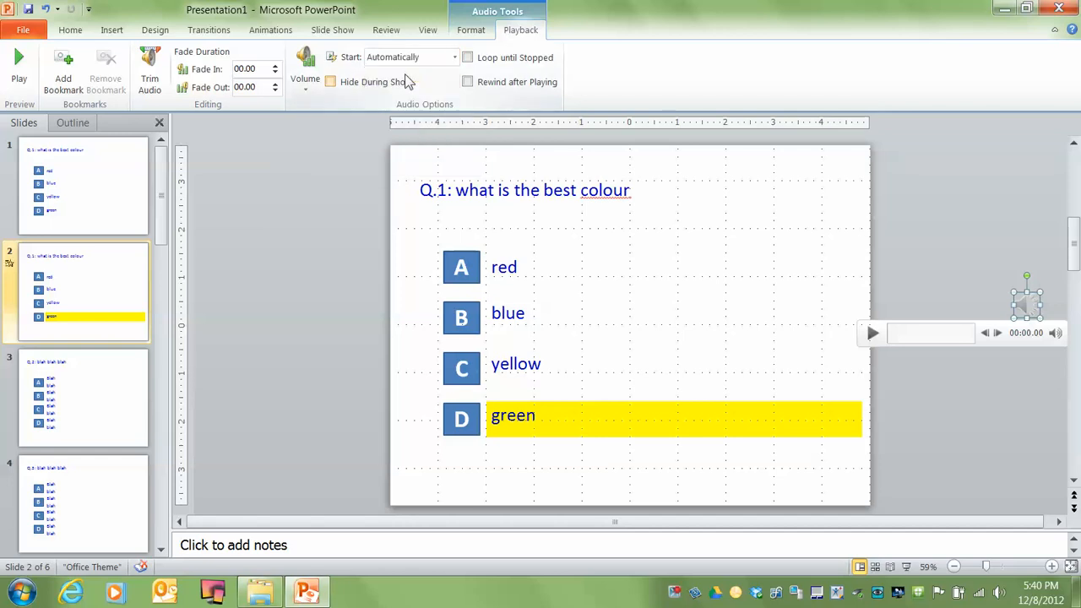
pyautogui.click(356, 193)
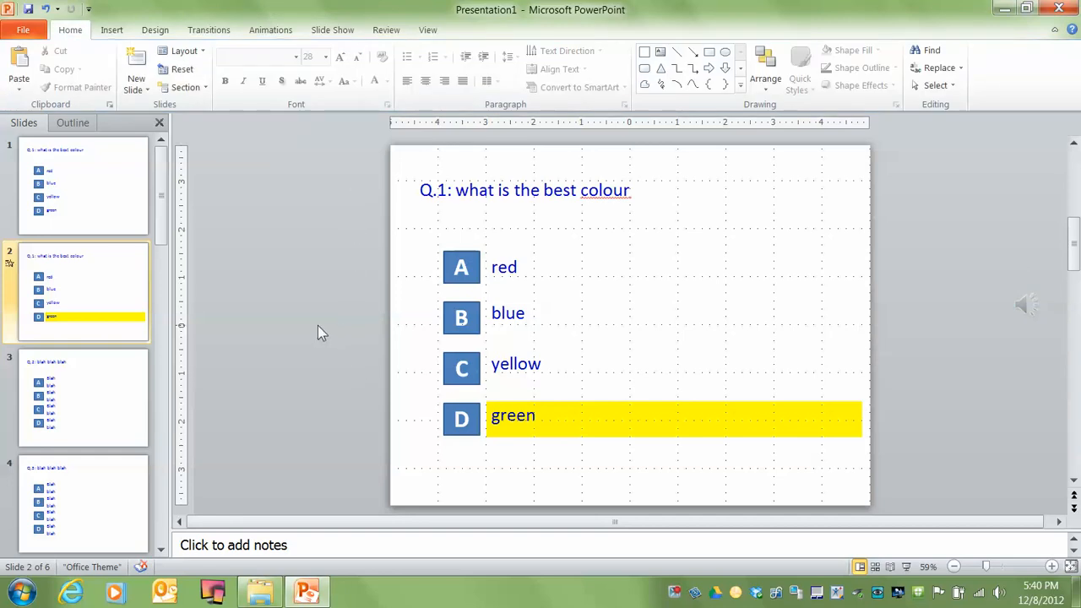
# Run the slide show from slide 1, test answer boxes B and D, and end the show
pyautogui.scroll(1, 317, 325)
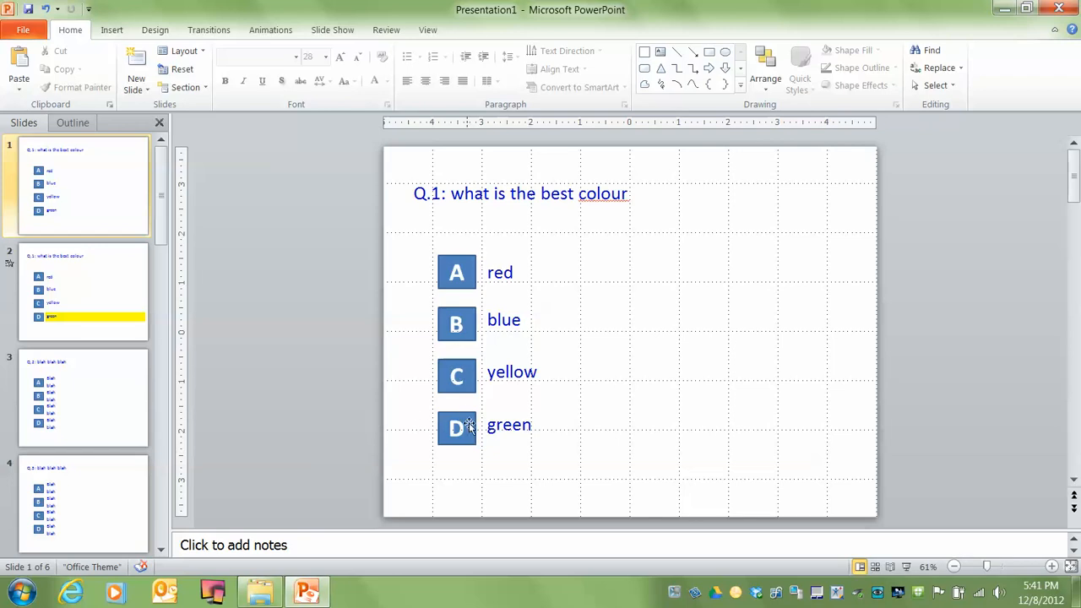
pyautogui.click(906, 567)
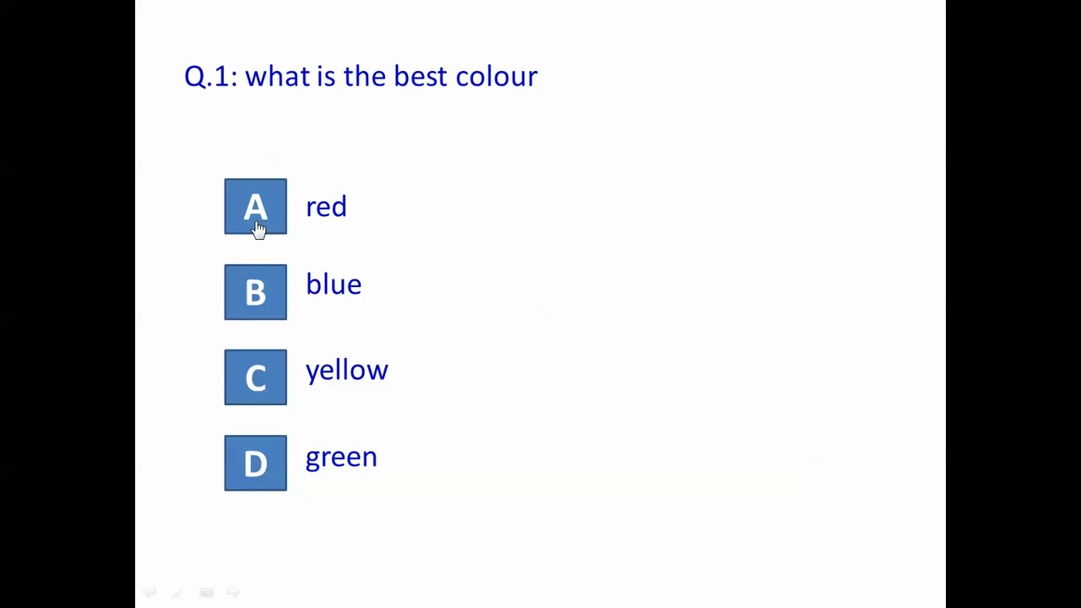
pyautogui.click(242, 288)
pyautogui.click(243, 456)
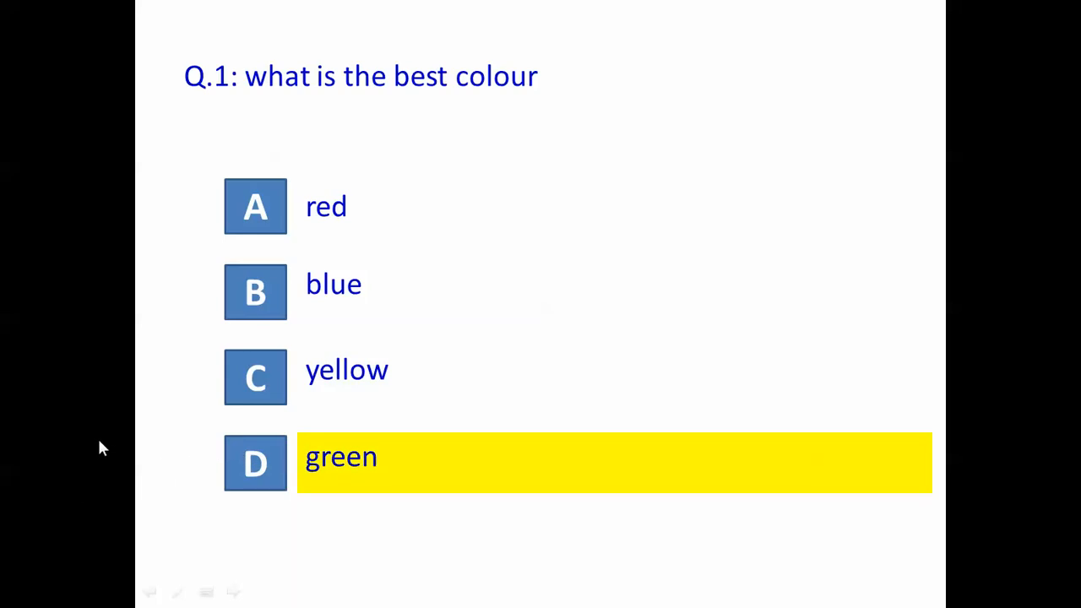
pyautogui.press('Escape')
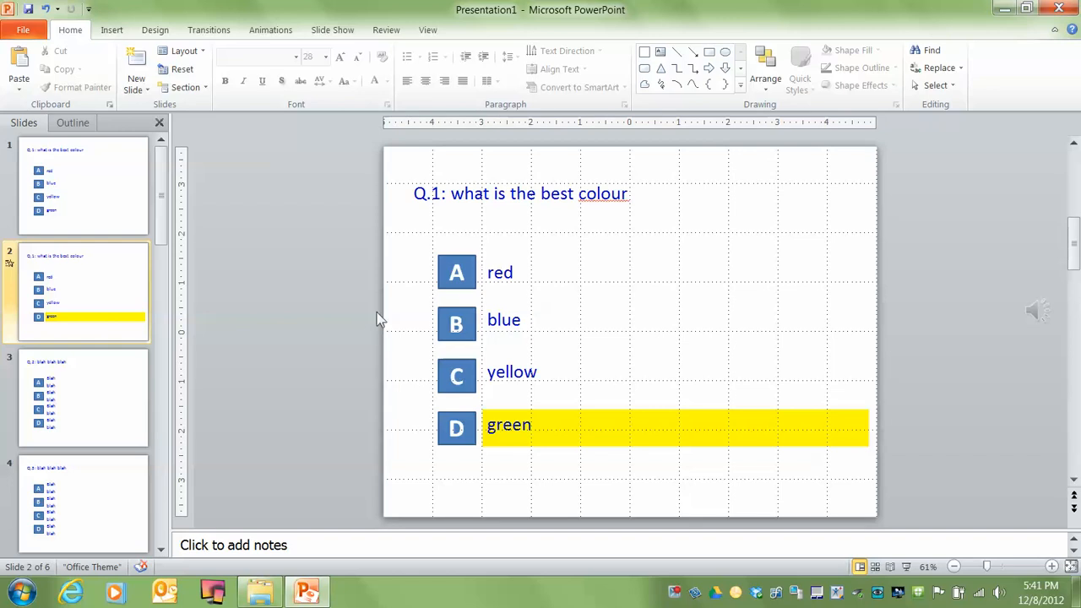
# Display all the slides in Slide Sorter view
pyautogui.click(875, 567)
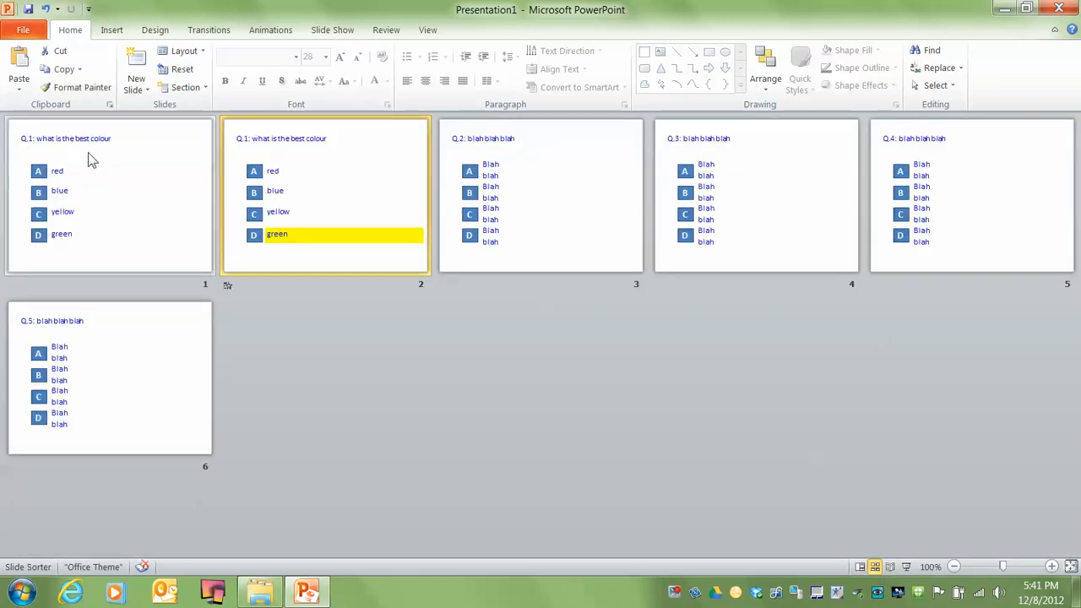